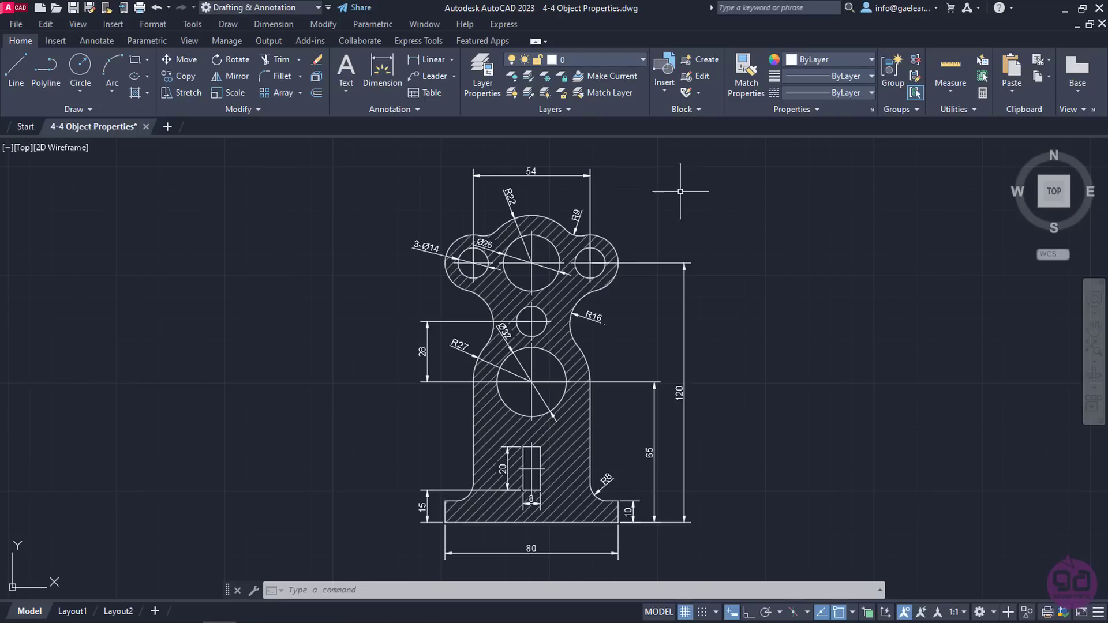
Step: Turn off the Hatches, Defpoints, Centerlines and current 0 layers, confirming the current-layer warning
click(642, 61)
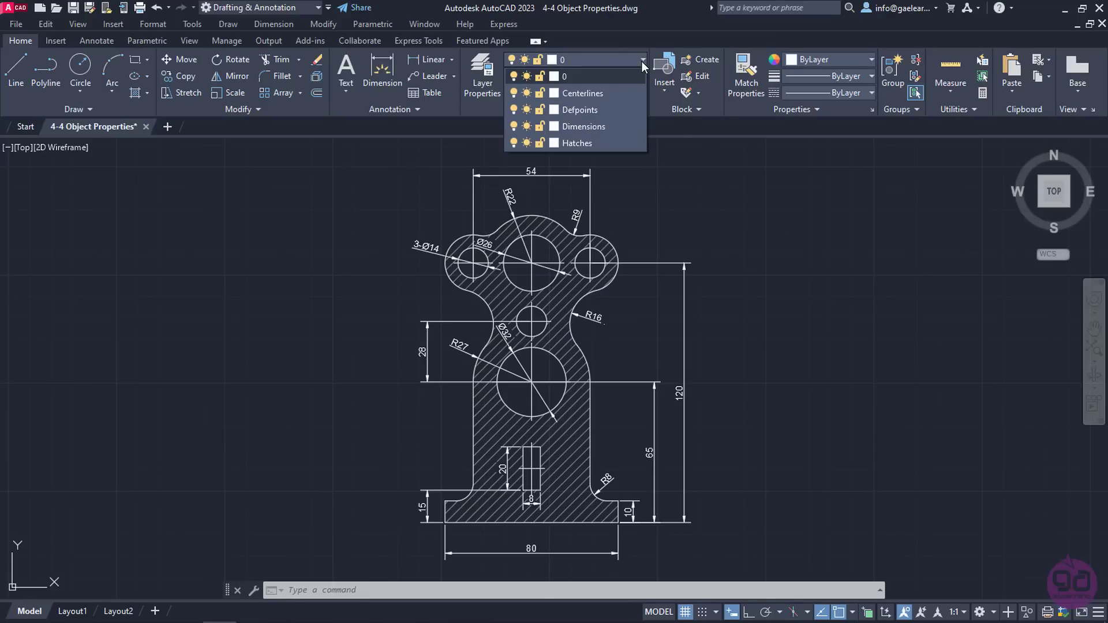
click(513, 142)
click(514, 105)
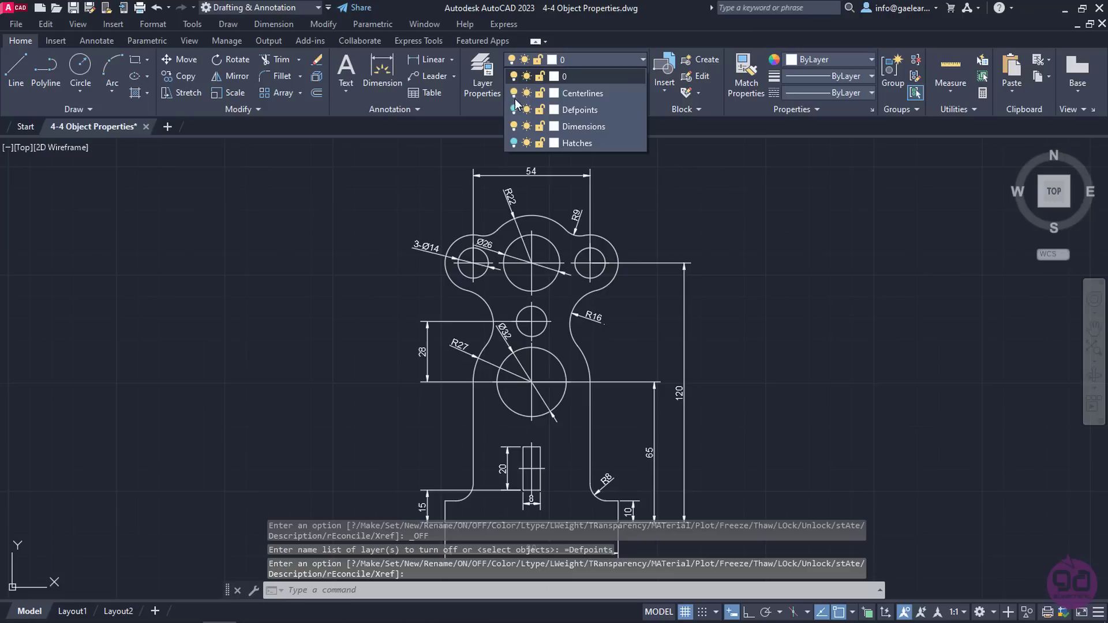
click(513, 93)
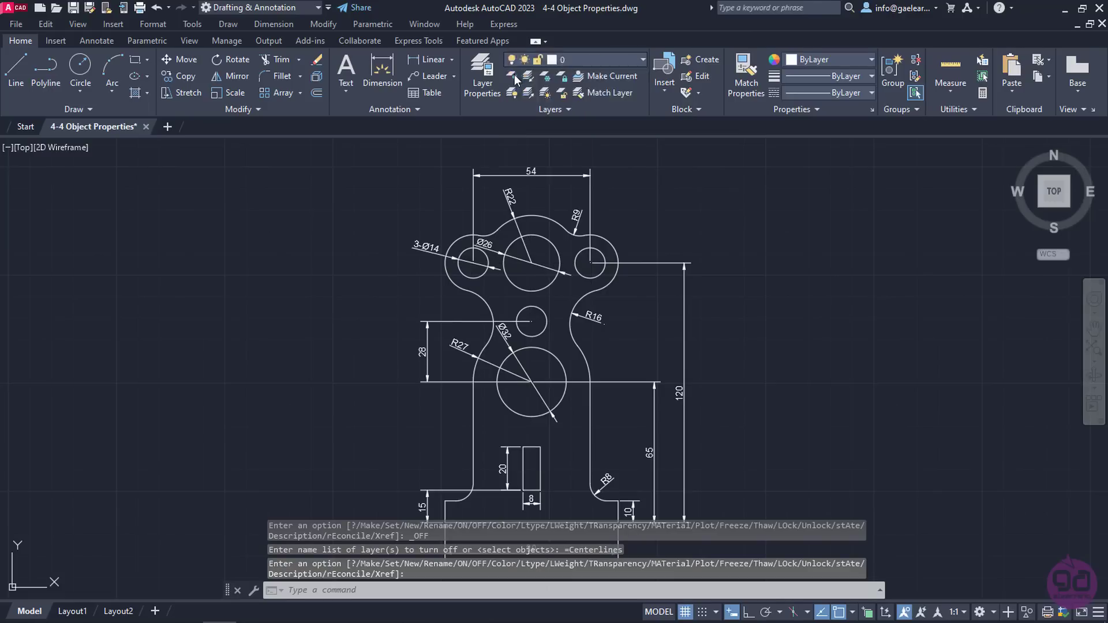
click(515, 75)
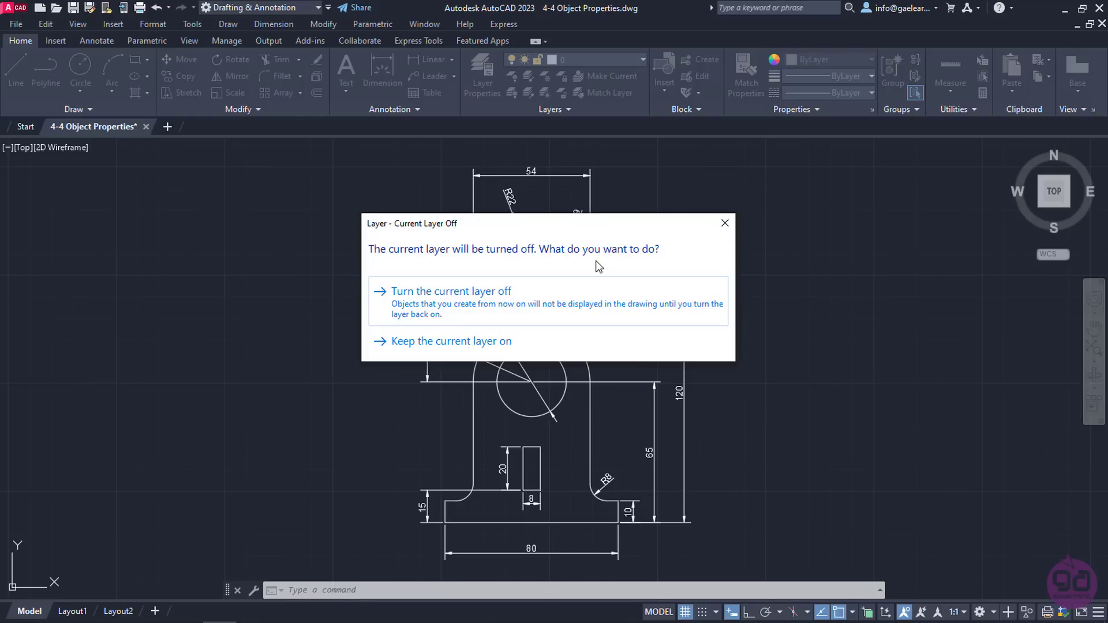
click(569, 299)
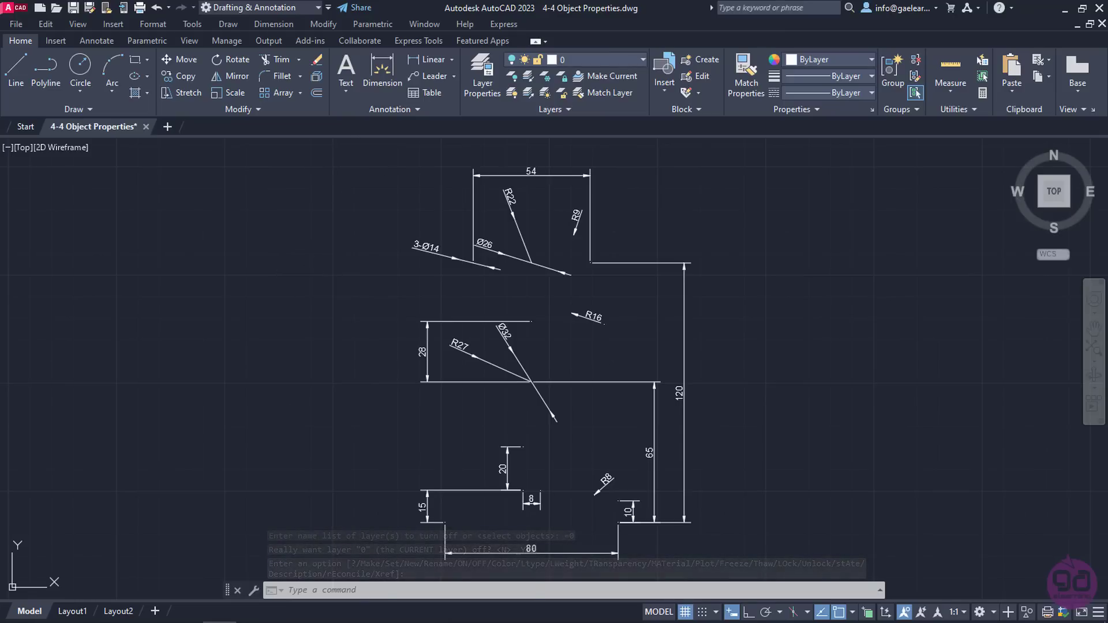
Step: Window-select every dimension and set its colour to light blue 122,175,223
click(383, 143)
click(747, 570)
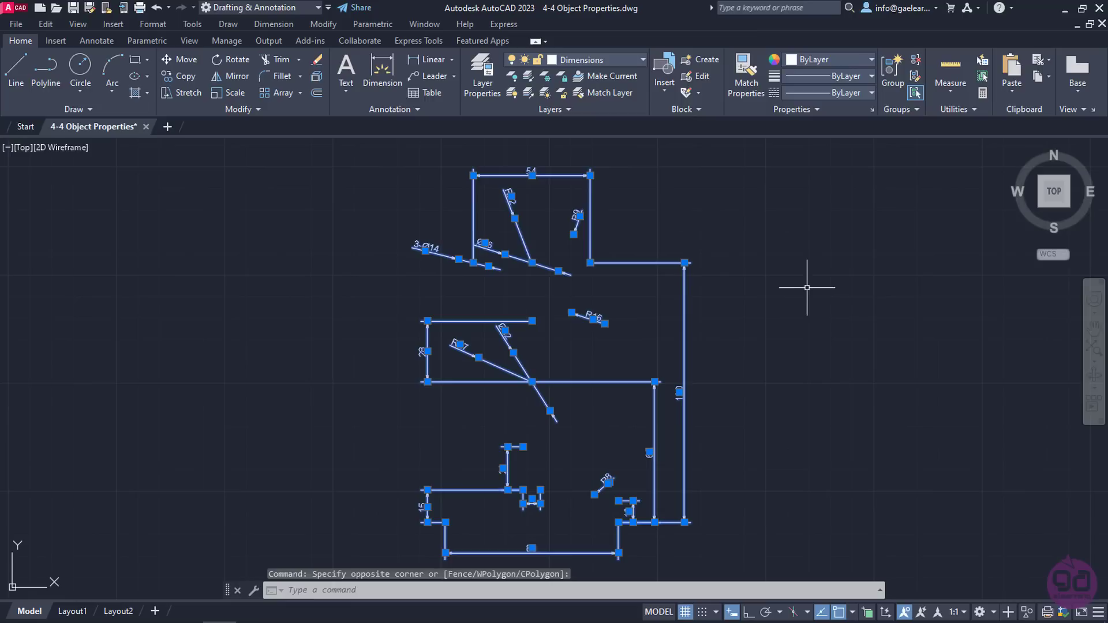
click(864, 60)
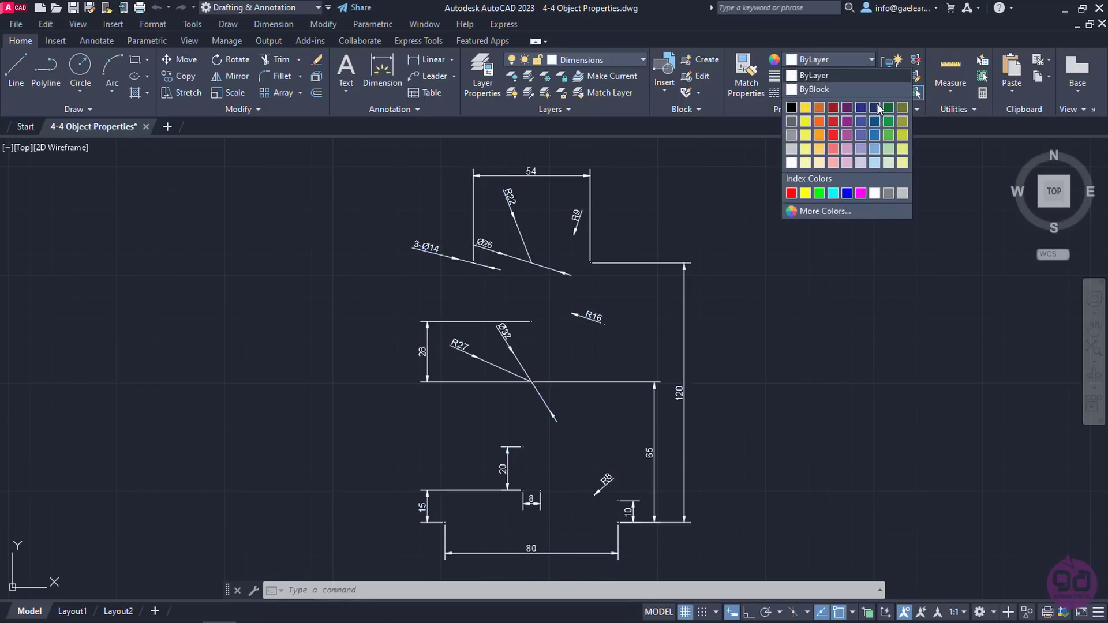
click(874, 146)
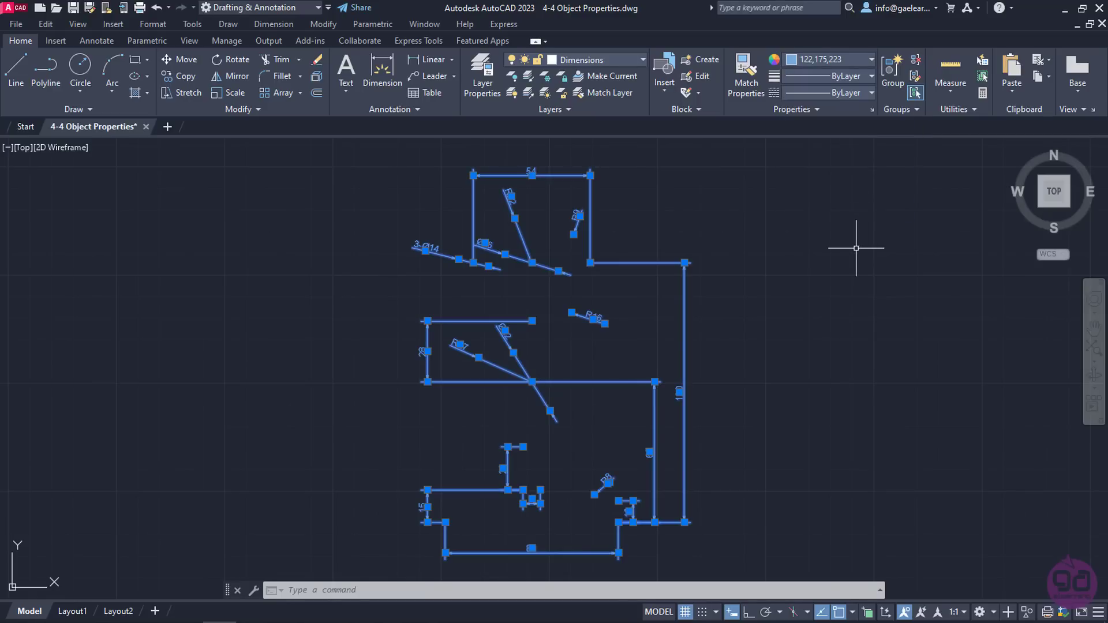
key(Escape)
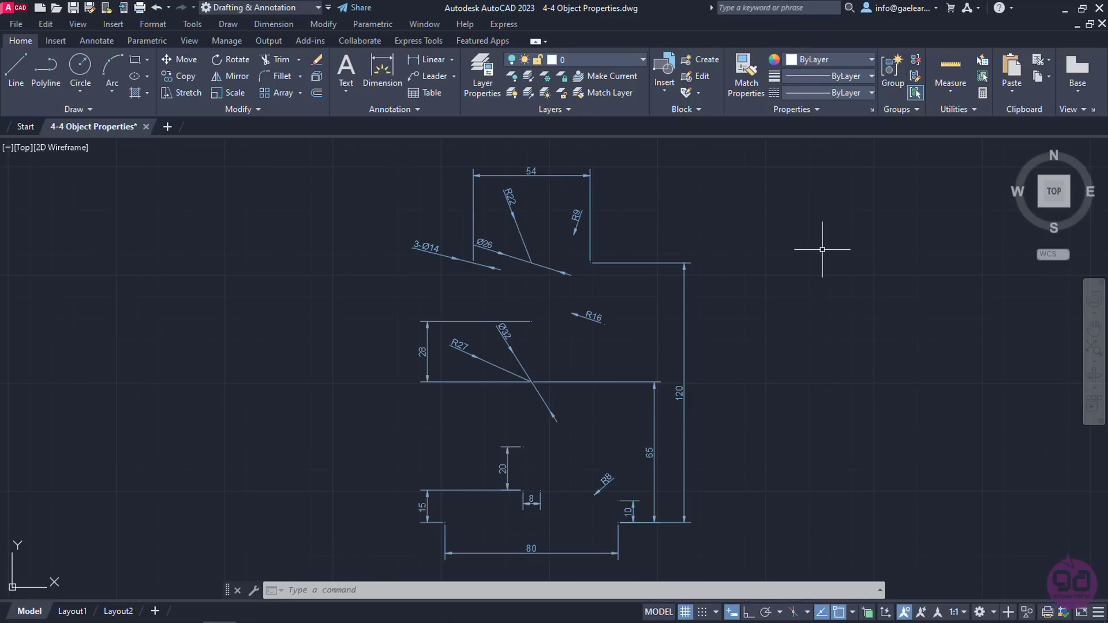
Step: Turn layer 0 back on and turn the Dimensions layer off
click(643, 61)
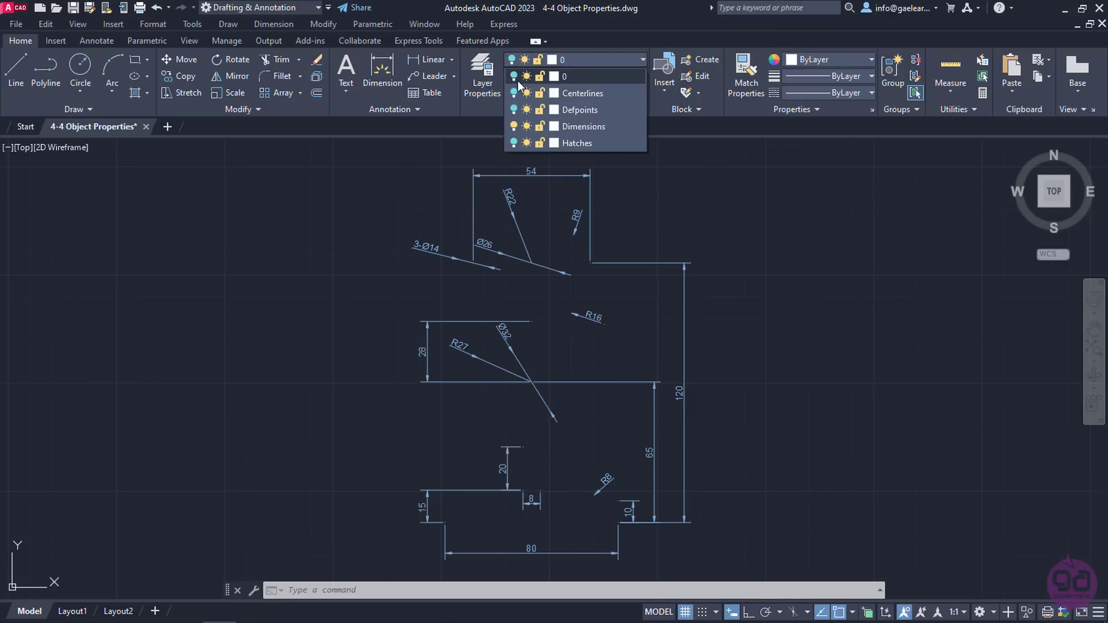
click(514, 76)
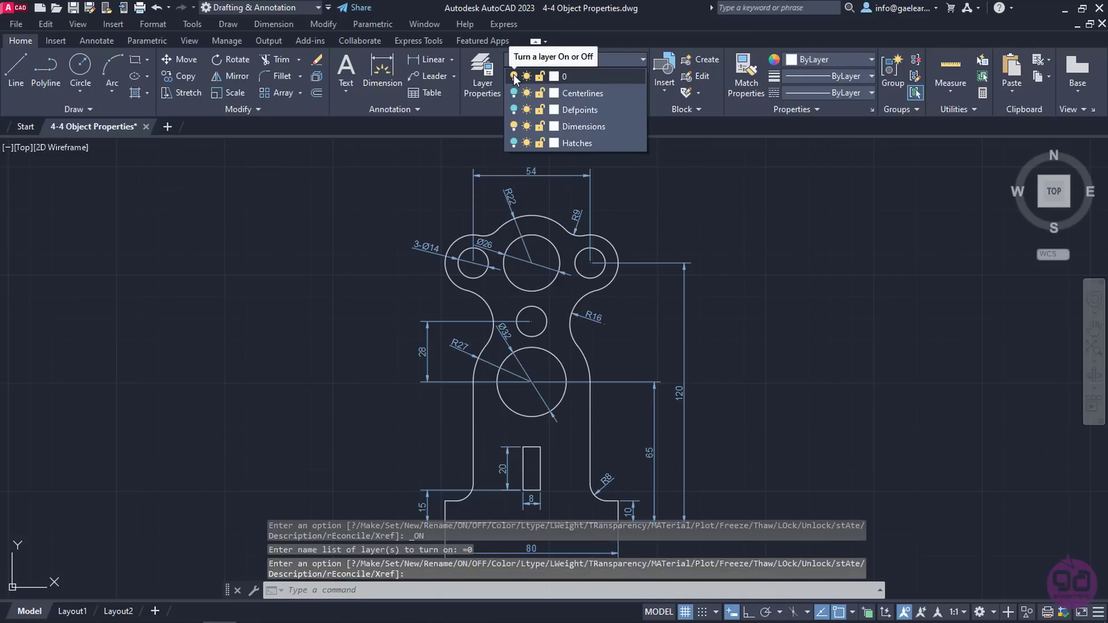
click(513, 127)
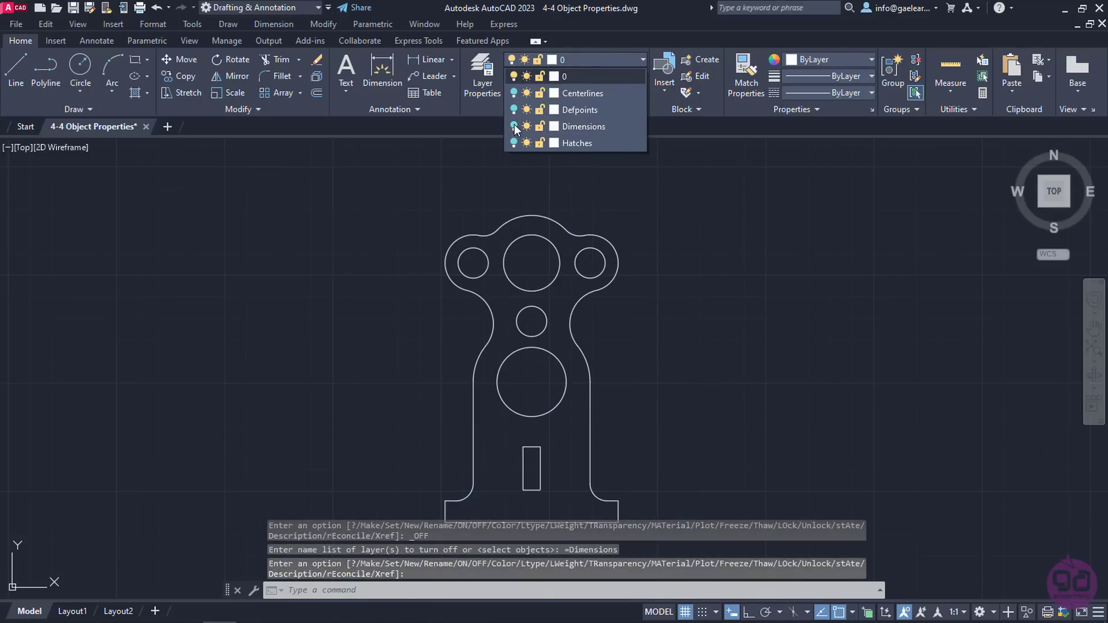
click(730, 317)
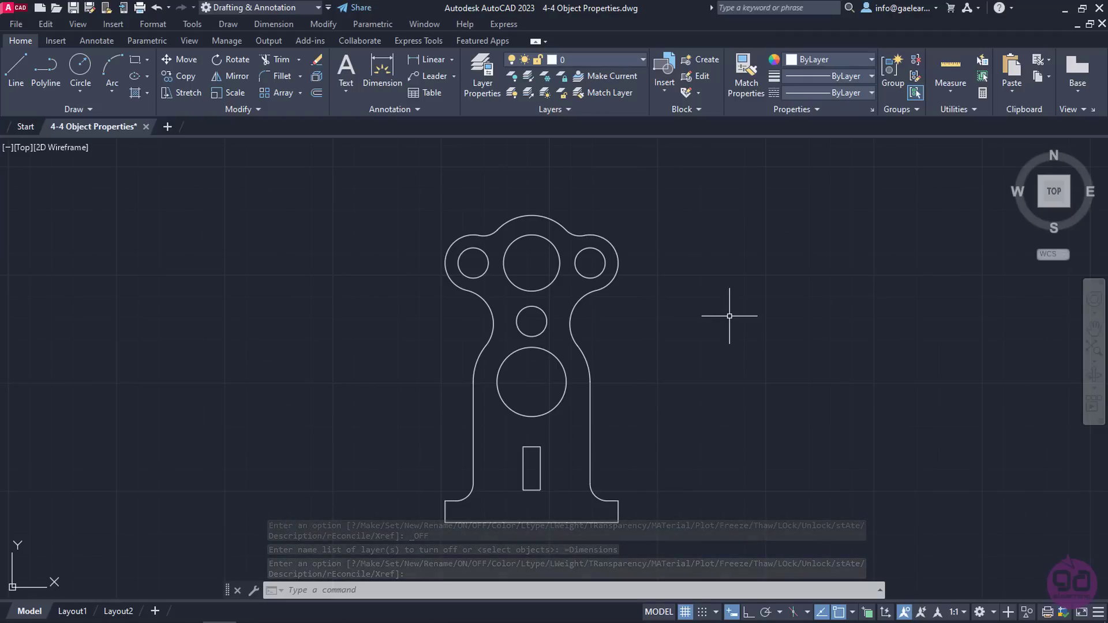
Step: Give the part's outlines and circles a 0.30 mm lineweight
click(417, 177)
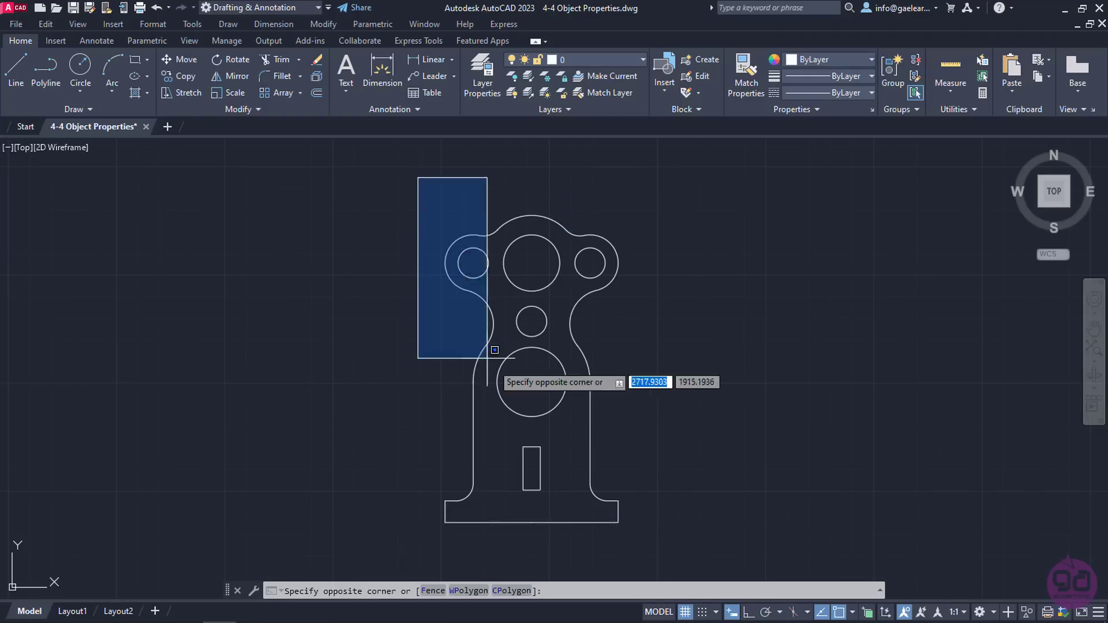
click(678, 562)
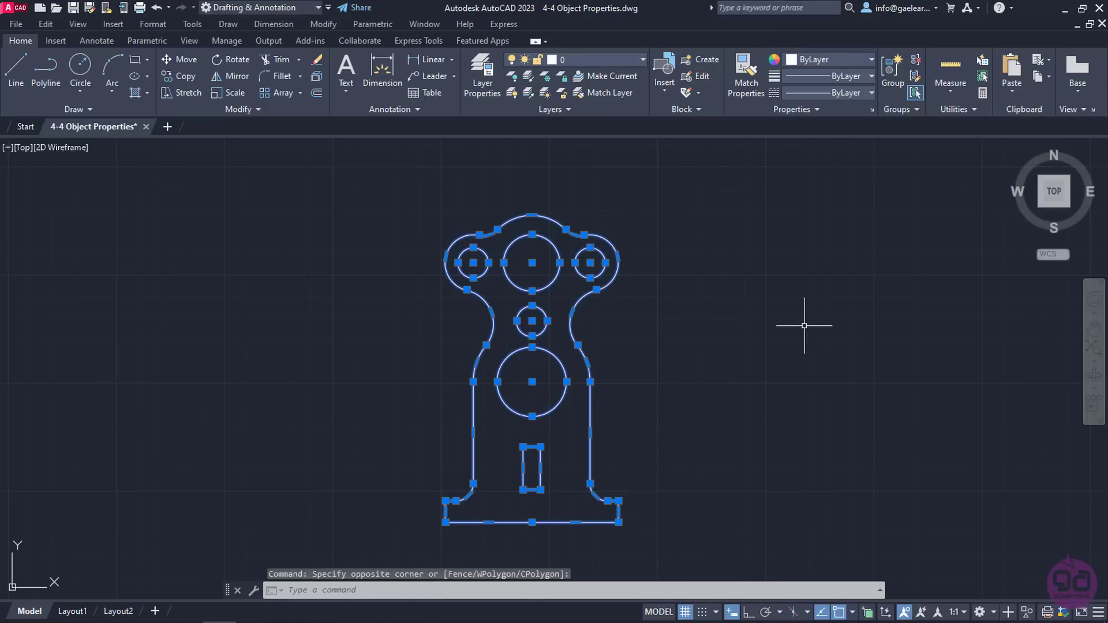
click(861, 78)
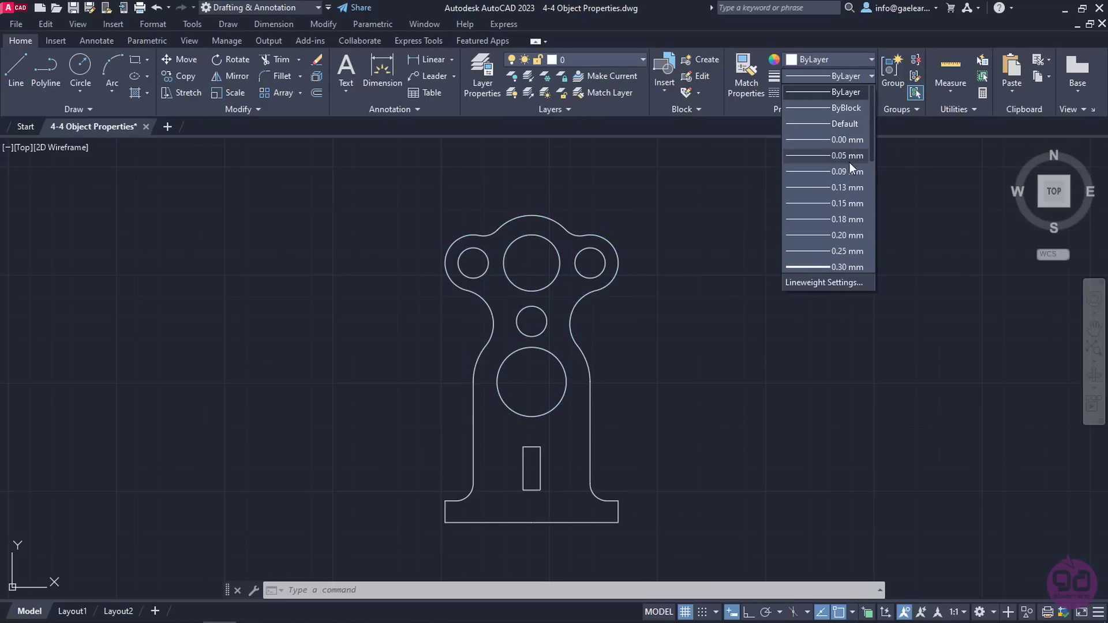
scroll(839, 260, down, 1)
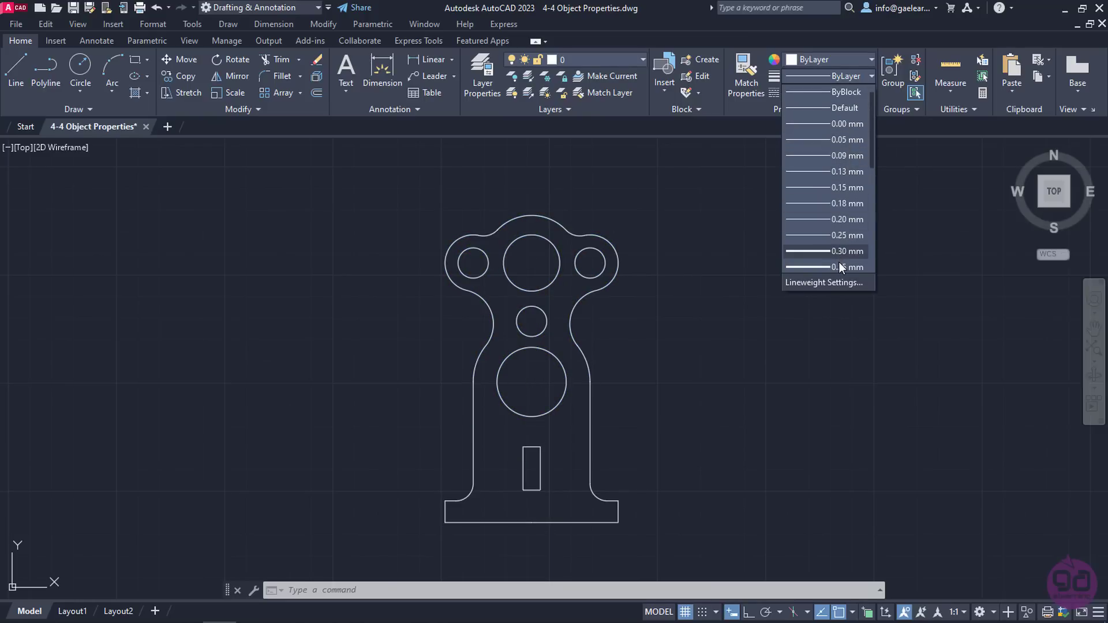
click(844, 252)
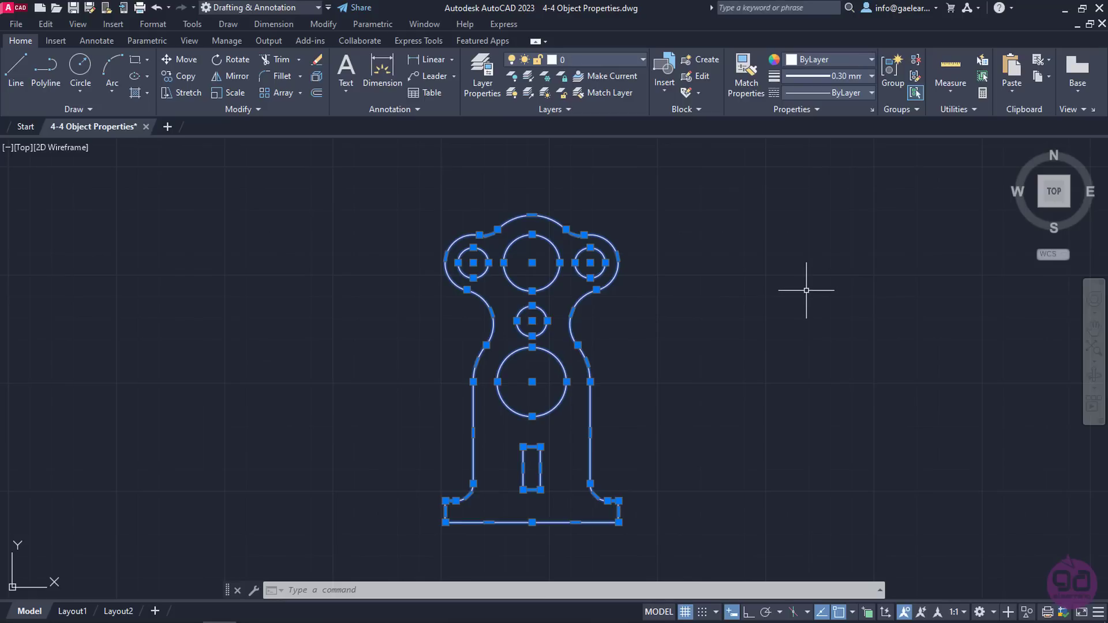
key(Escape)
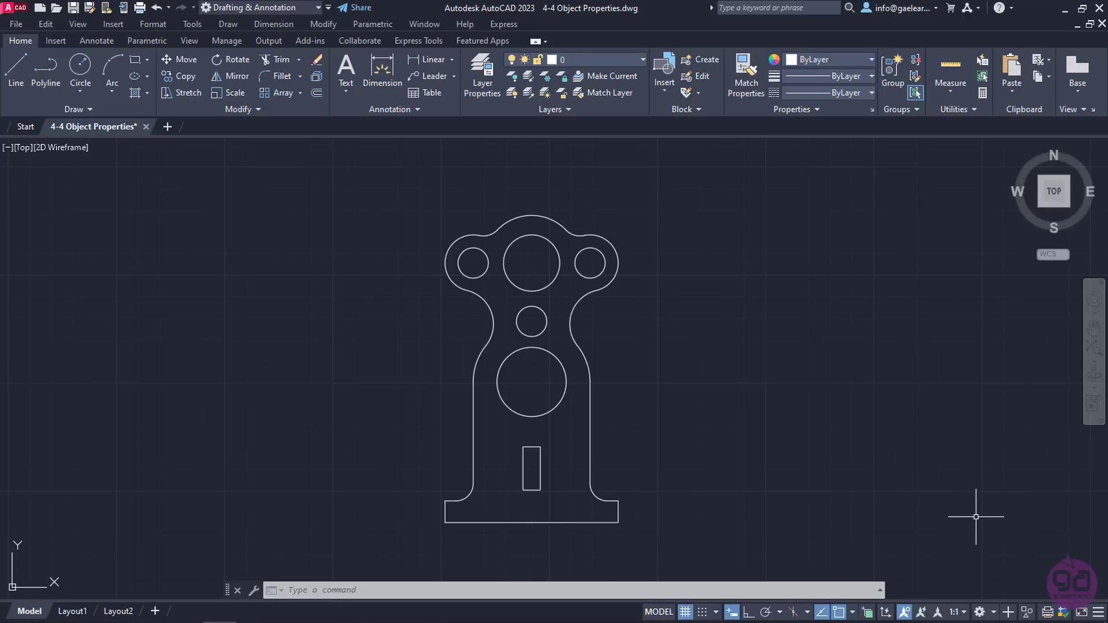
Step: Add the LineWeight toggle to the status bar and switch lineweight display on
click(1097, 612)
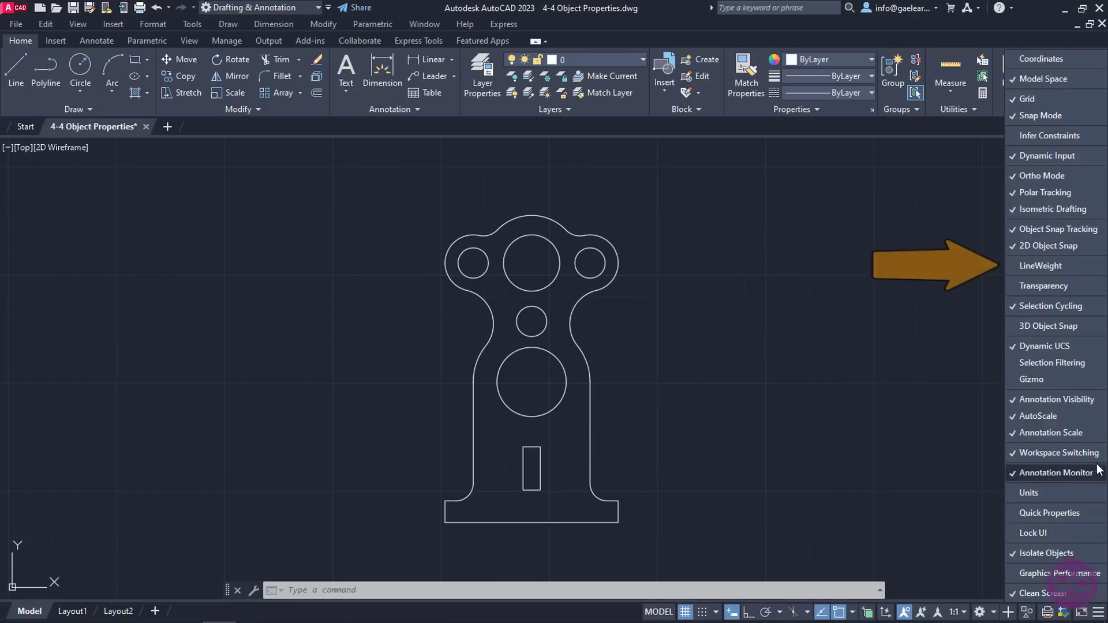
click(1041, 267)
click(894, 398)
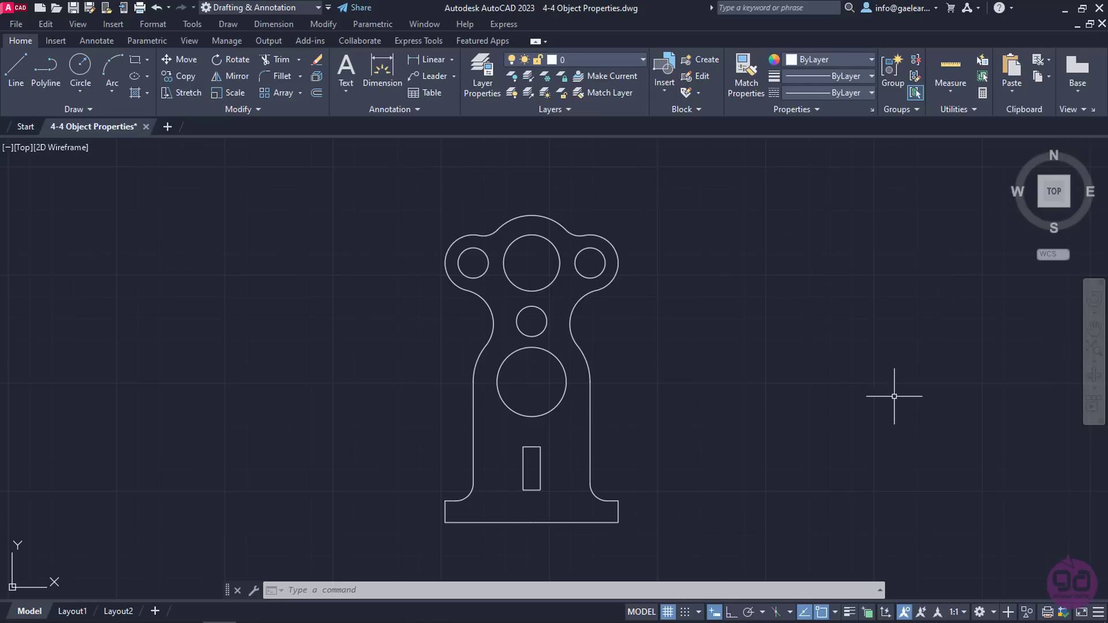
click(849, 612)
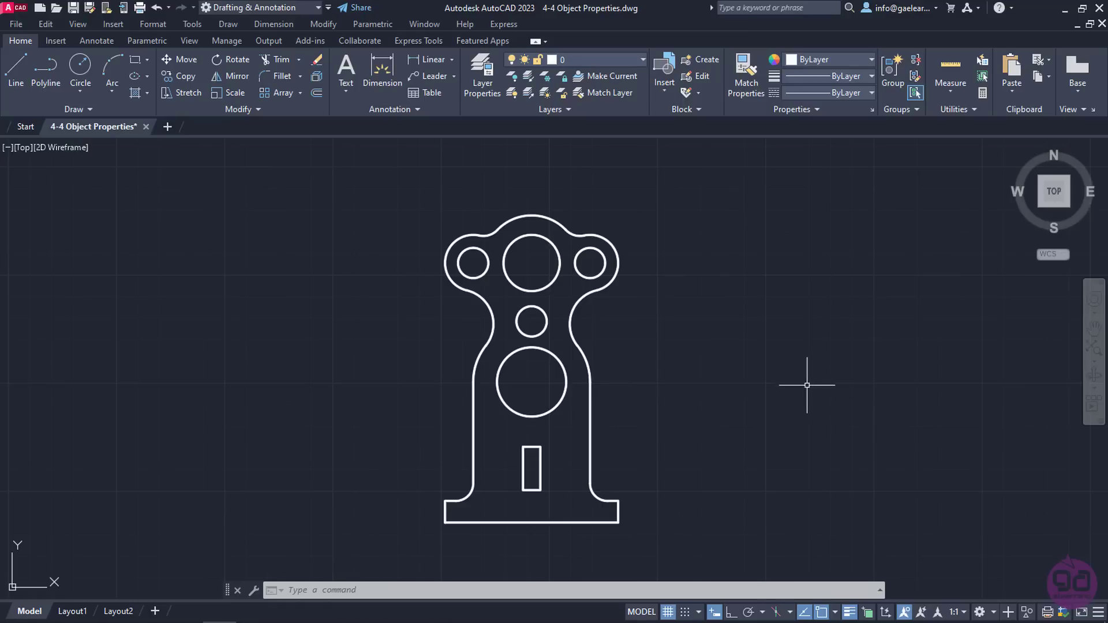
Step: Turn the Centerlines layer back on so hole centre lines reappear
click(639, 61)
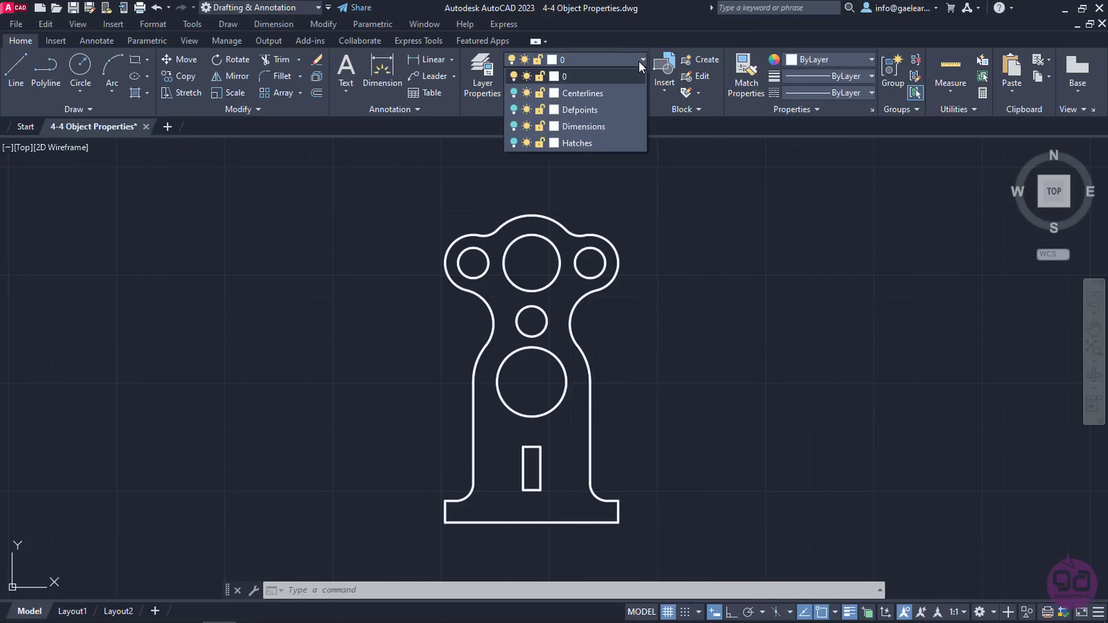
click(514, 93)
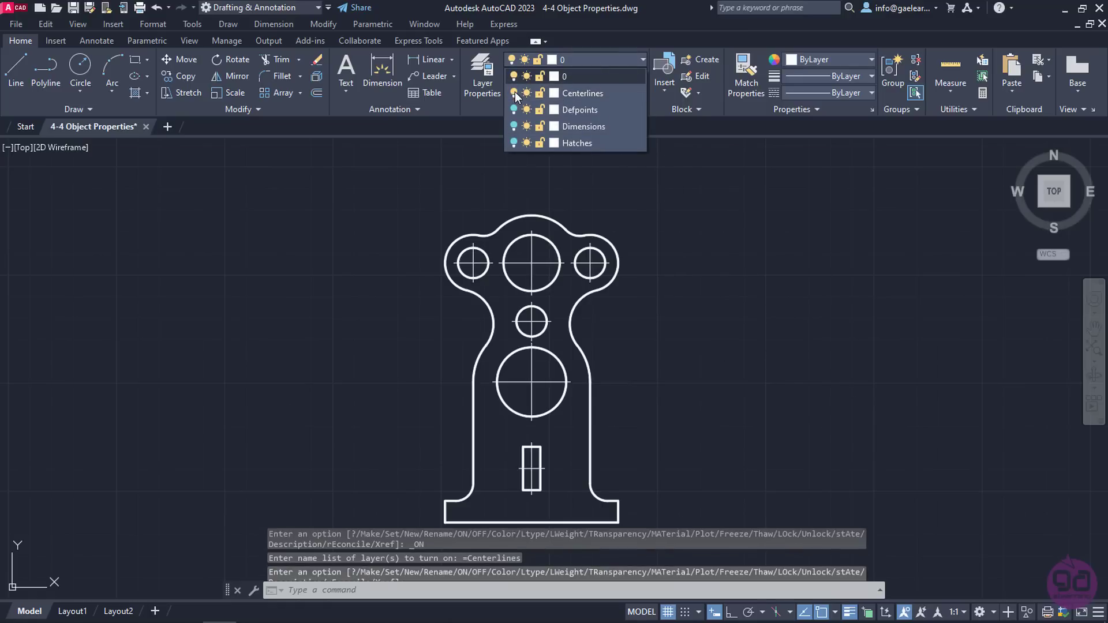
click(788, 338)
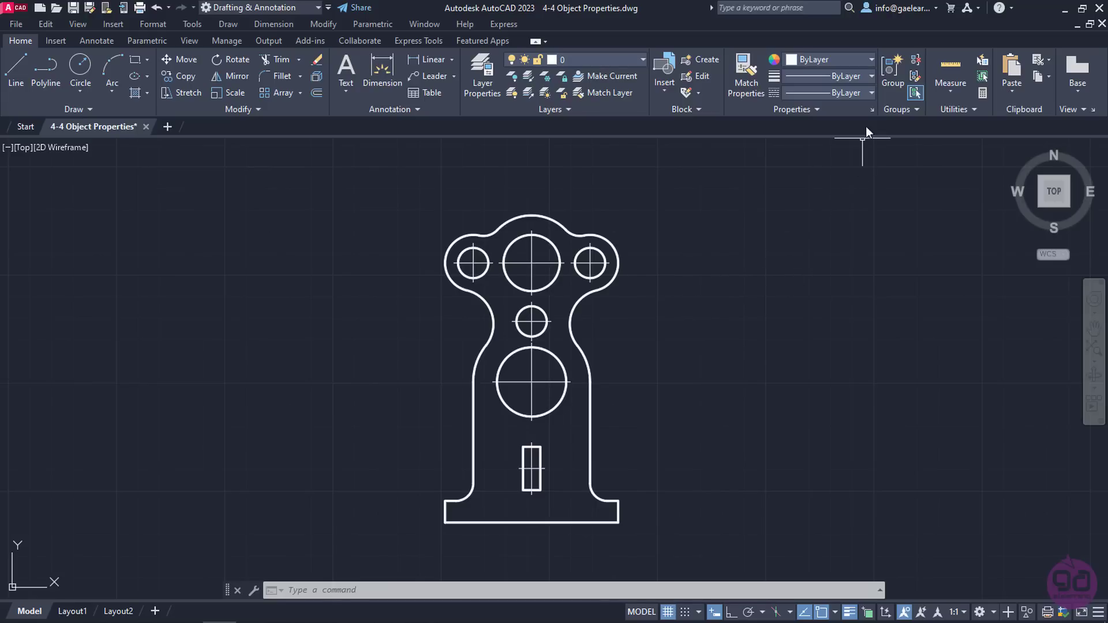
click(869, 97)
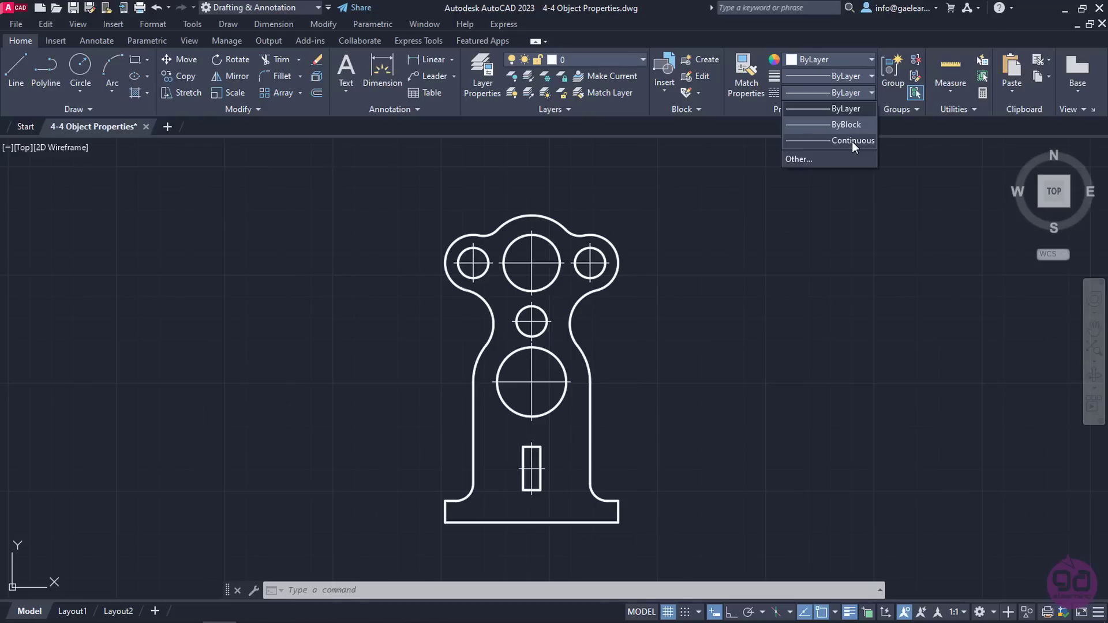
Step: Load the CENTER linetype from acad.lin through the Linetype Manager
click(815, 160)
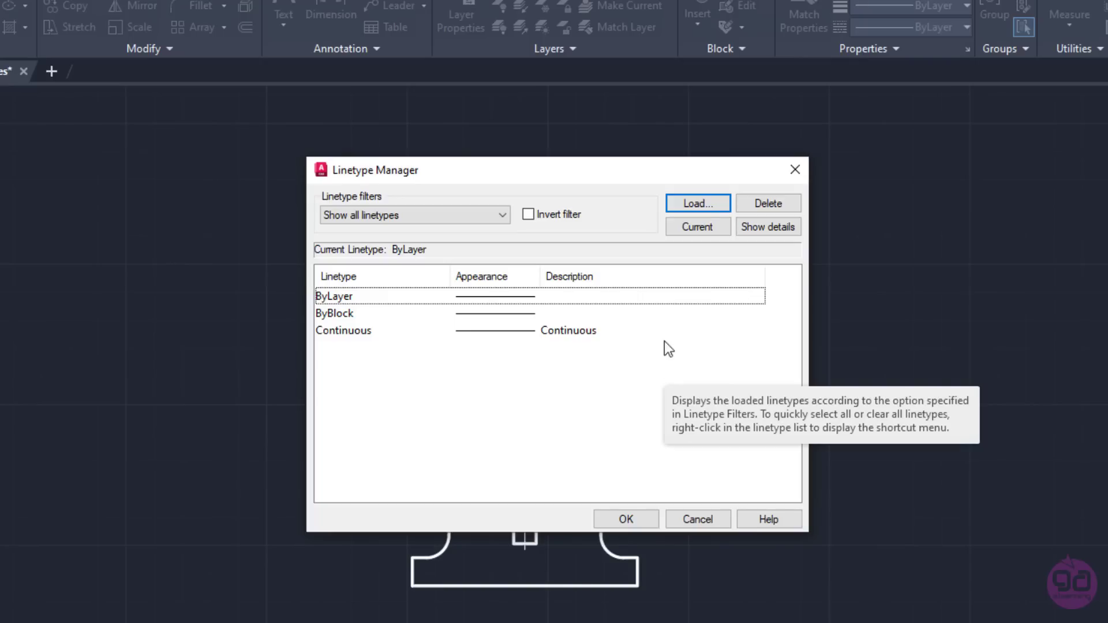
click(705, 197)
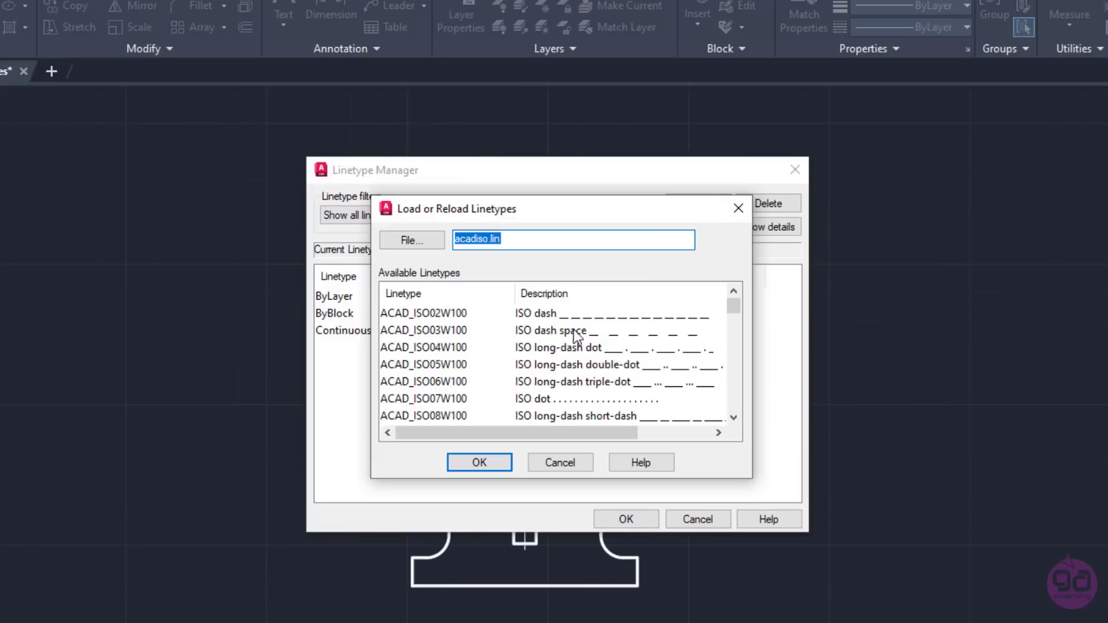
scroll(569, 338, down, 6)
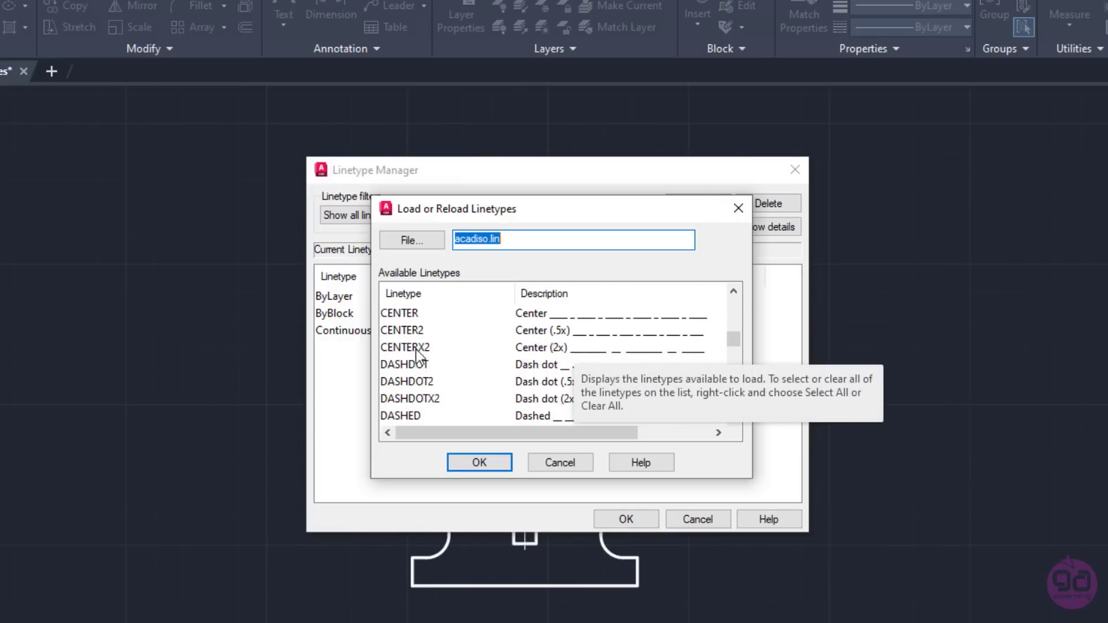
click(406, 314)
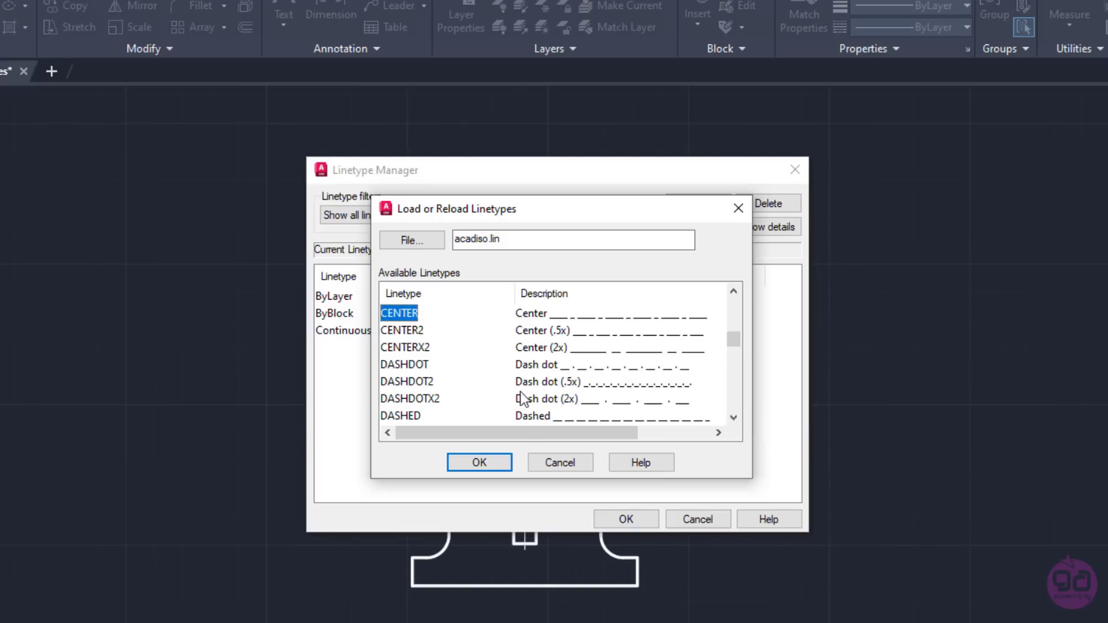
click(479, 465)
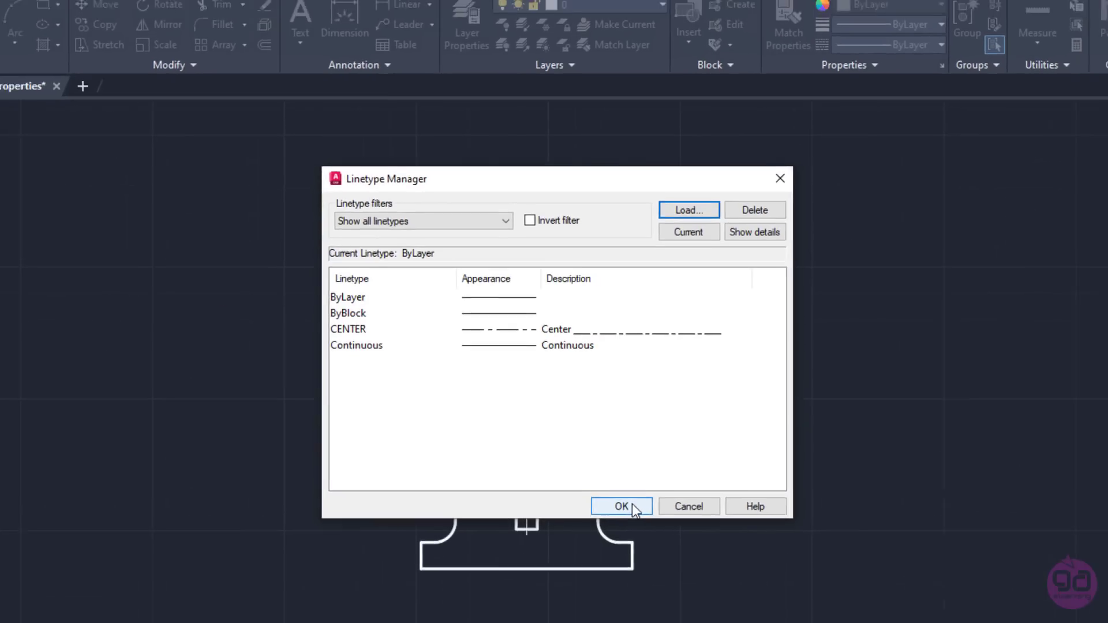
click(632, 505)
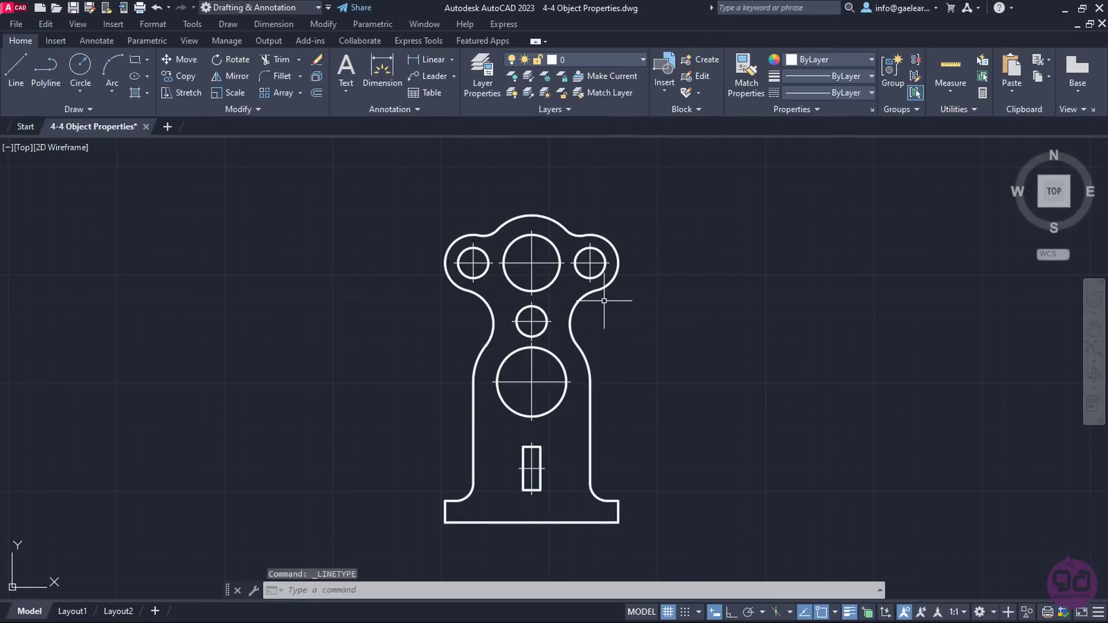
Step: Select the centerlines of the small, top, middle and large holes
click(595, 257)
click(582, 266)
click(543, 261)
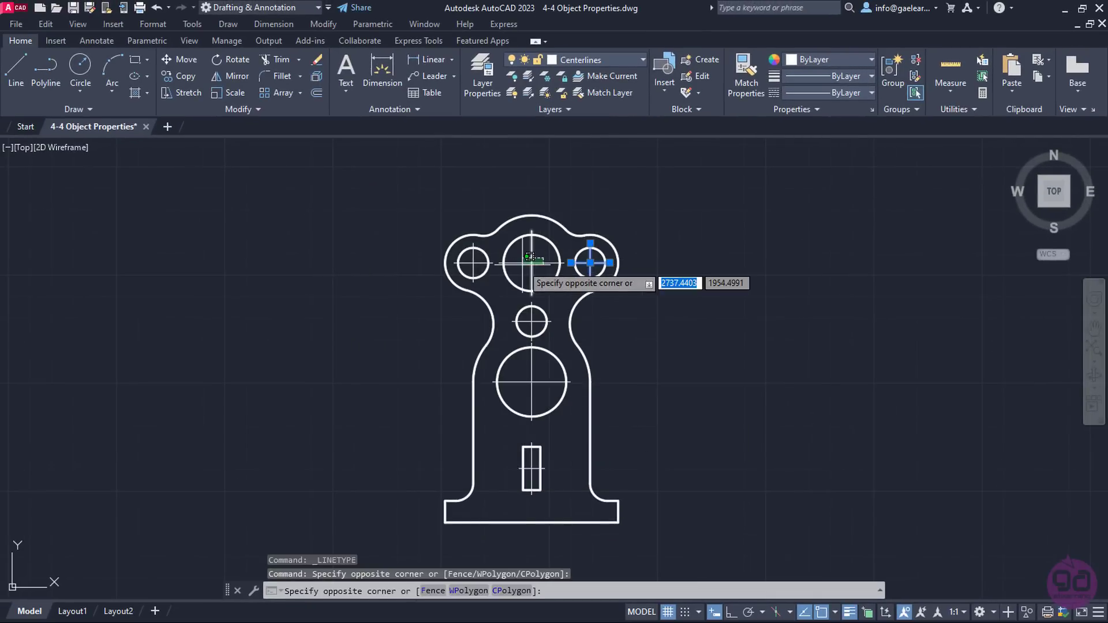
click(529, 257)
click(466, 256)
click(480, 268)
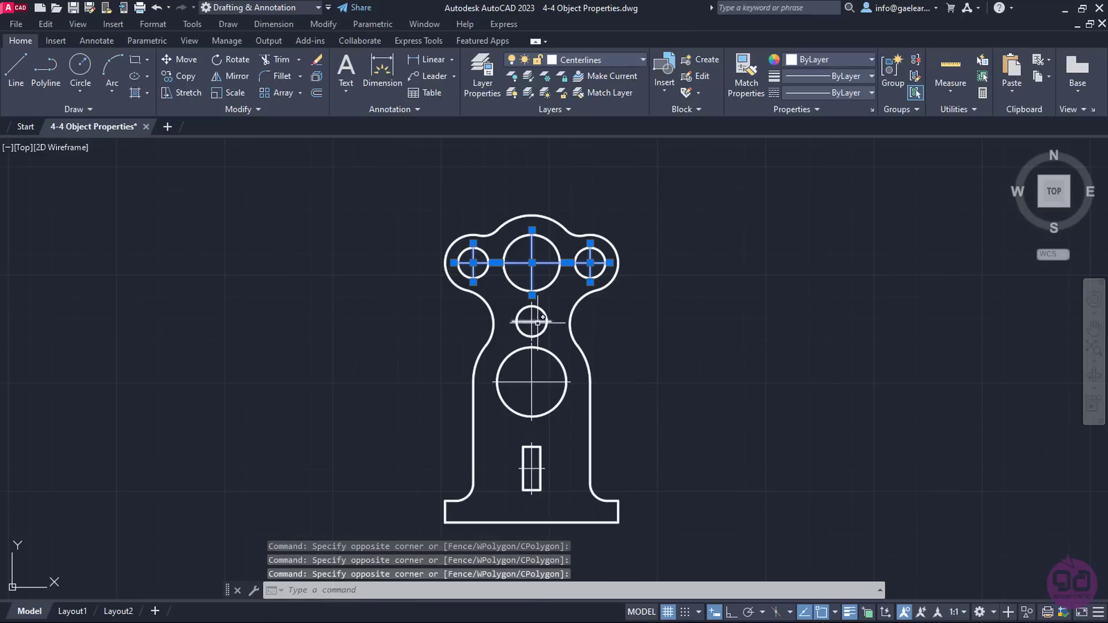
click(538, 321)
click(508, 314)
click(538, 373)
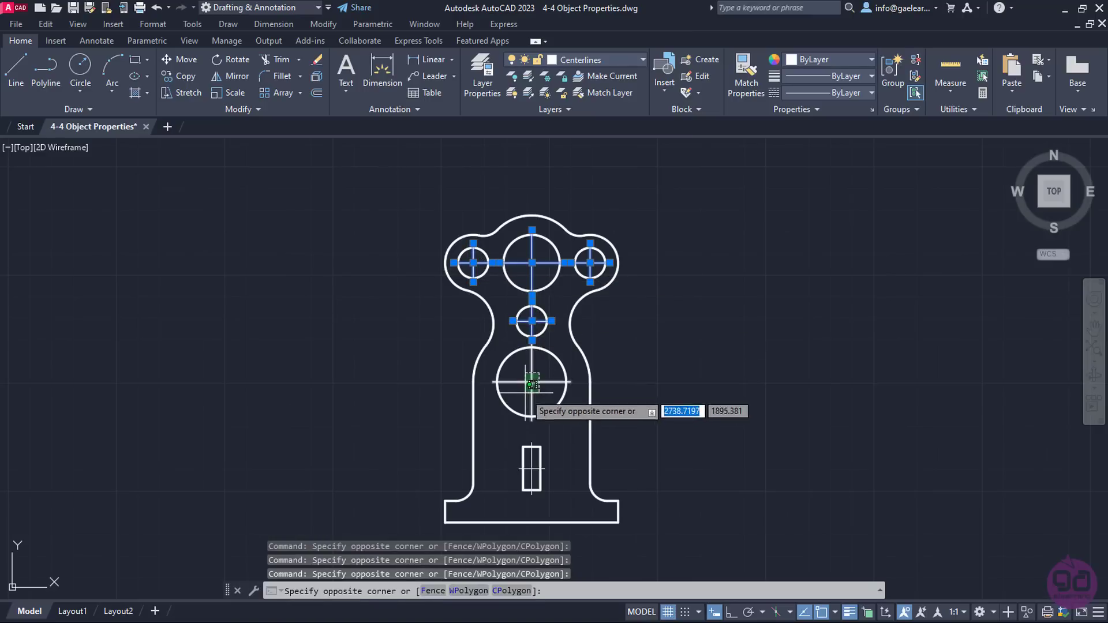
click(532, 384)
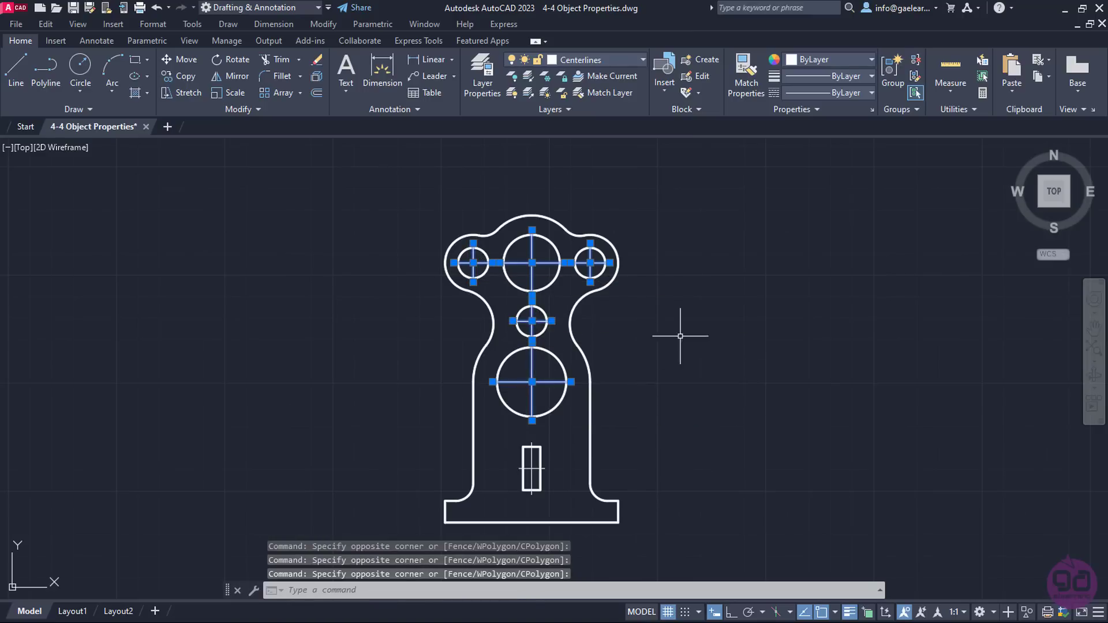
Step: Apply the CENTER linetype to the selected centerlines
click(872, 93)
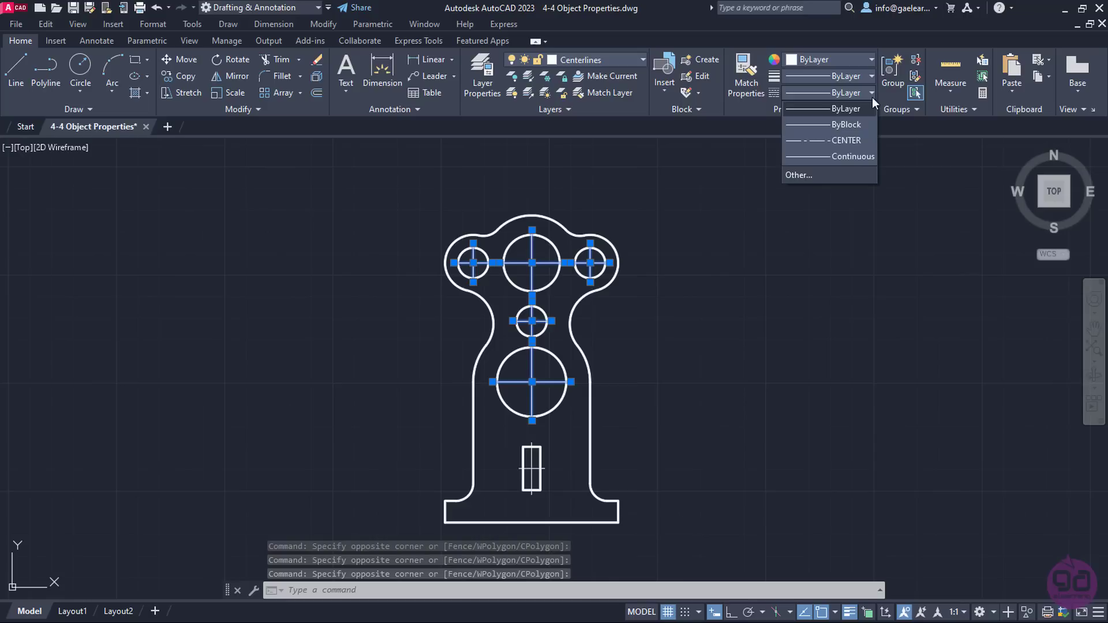
click(857, 141)
click(636, 294)
key(Escape)
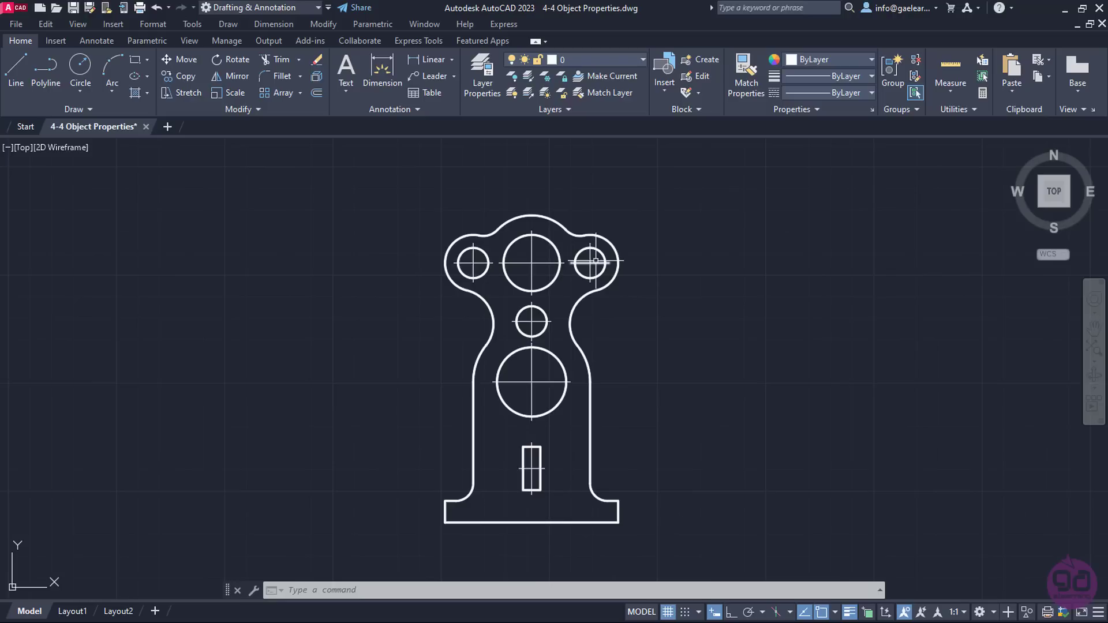
Step: Reselect the centerlines of every hole and bring up their right-click menu
click(606, 279)
click(579, 263)
click(548, 263)
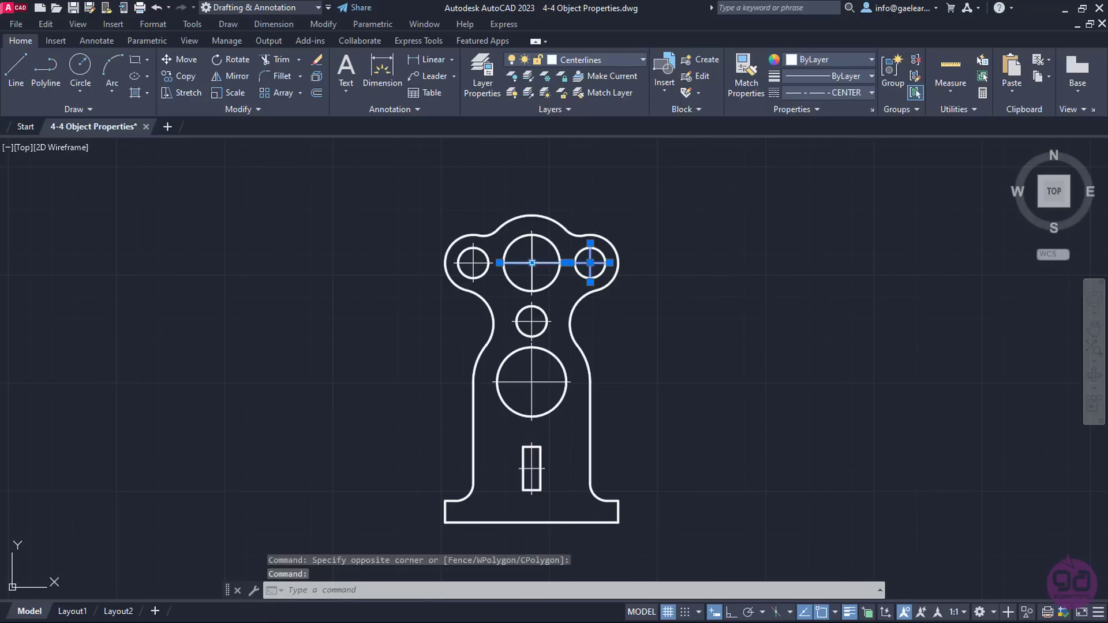
click(532, 242)
click(479, 258)
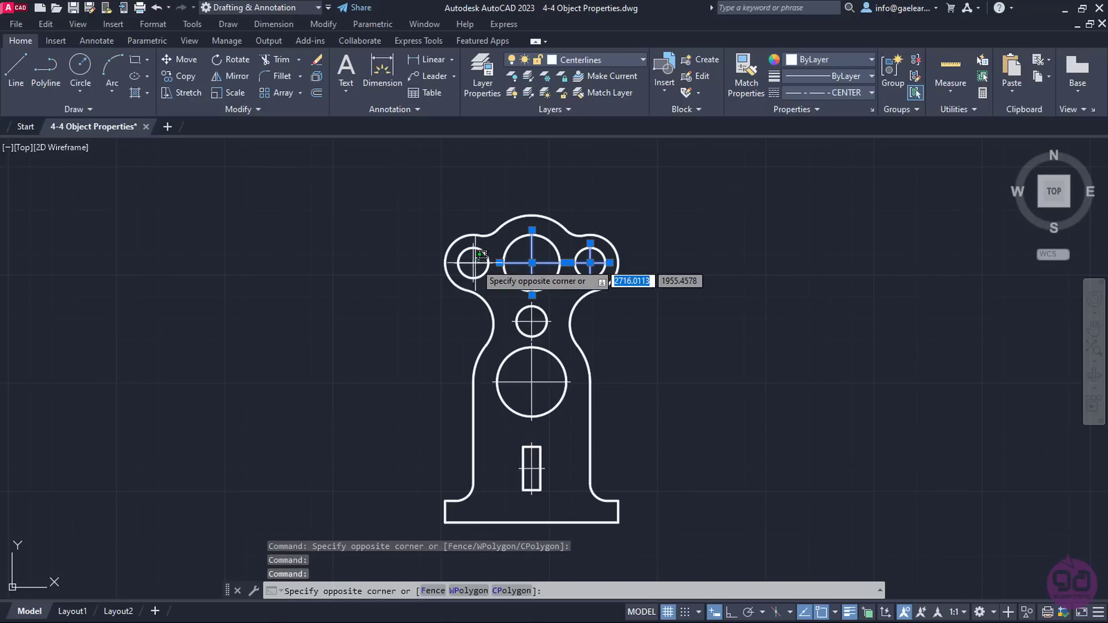
click(465, 309)
click(538, 312)
click(519, 348)
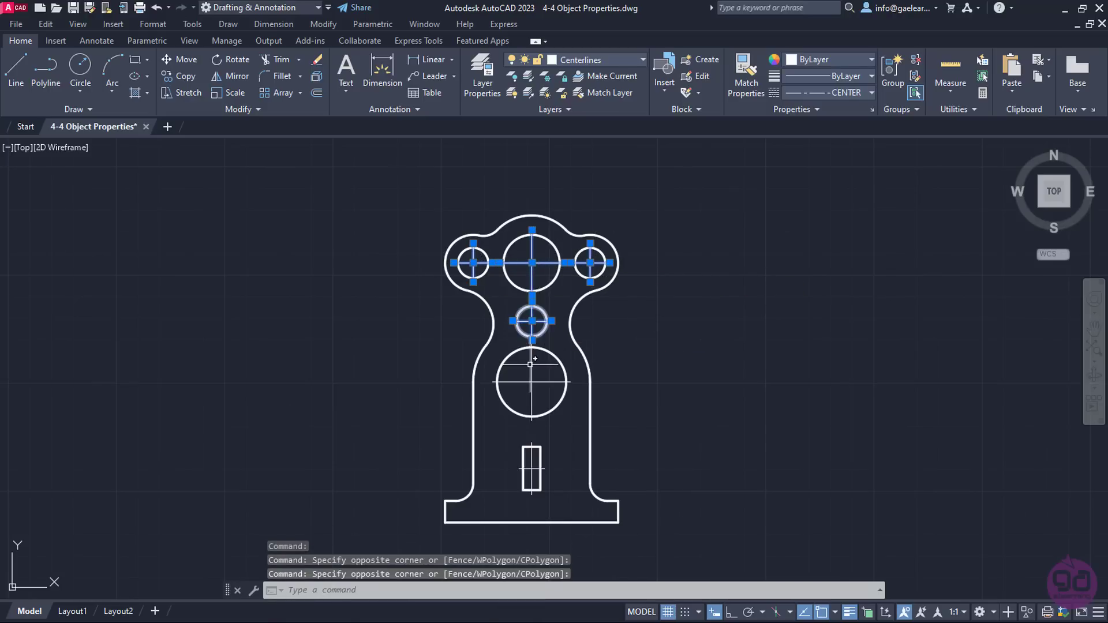
click(542, 349)
click(506, 404)
right_click(541, 382)
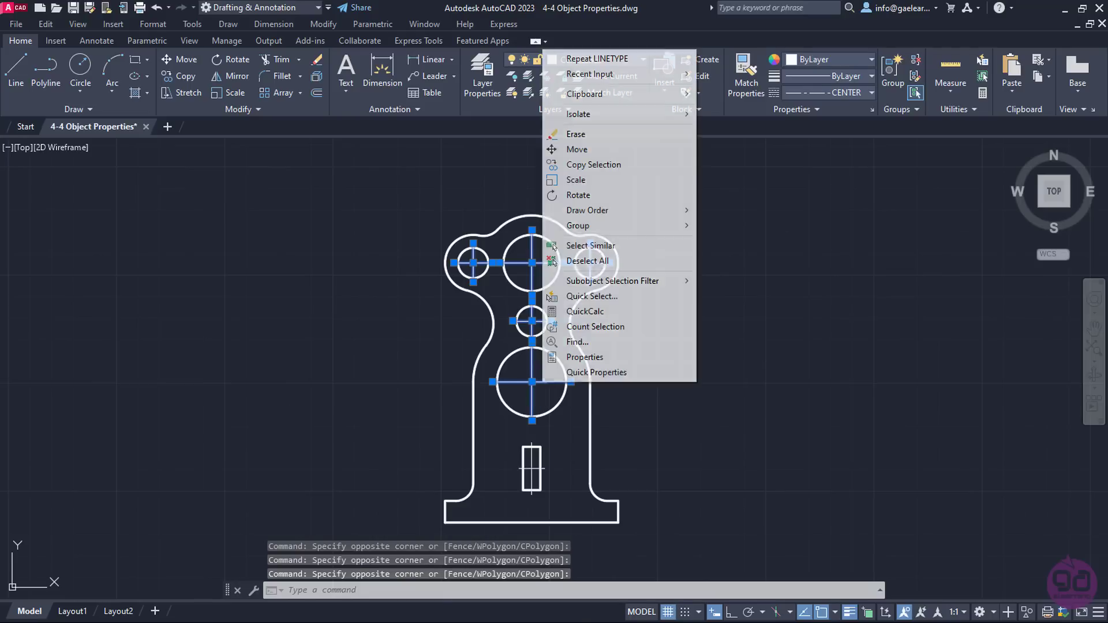
Step: Set the centerlines' linetype scale to 0.25 in the Properties palette
click(583, 358)
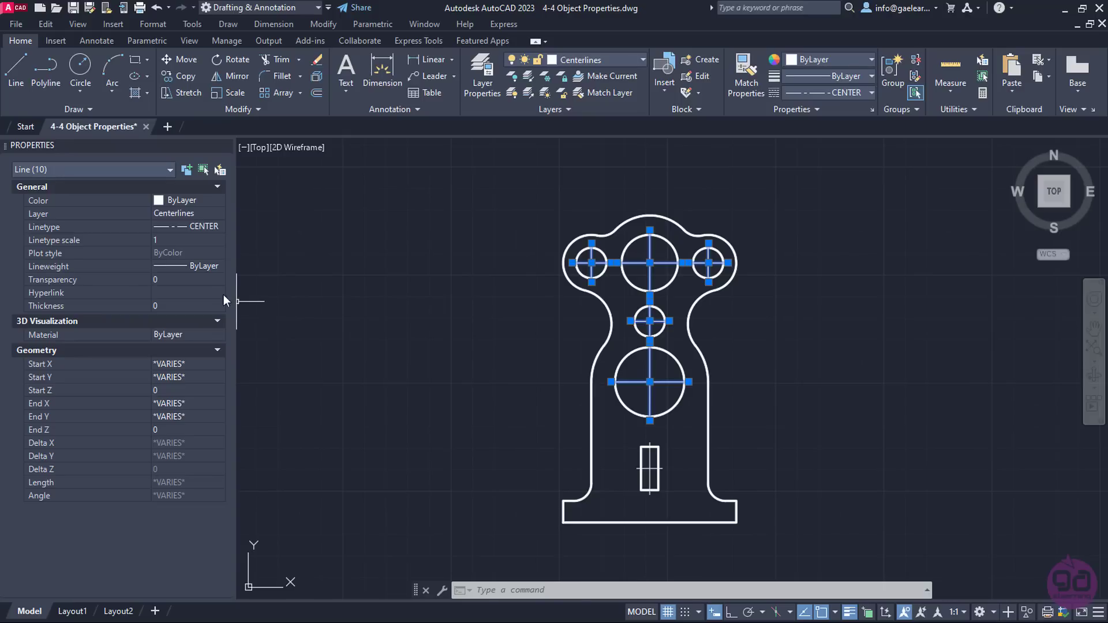
click(160, 240)
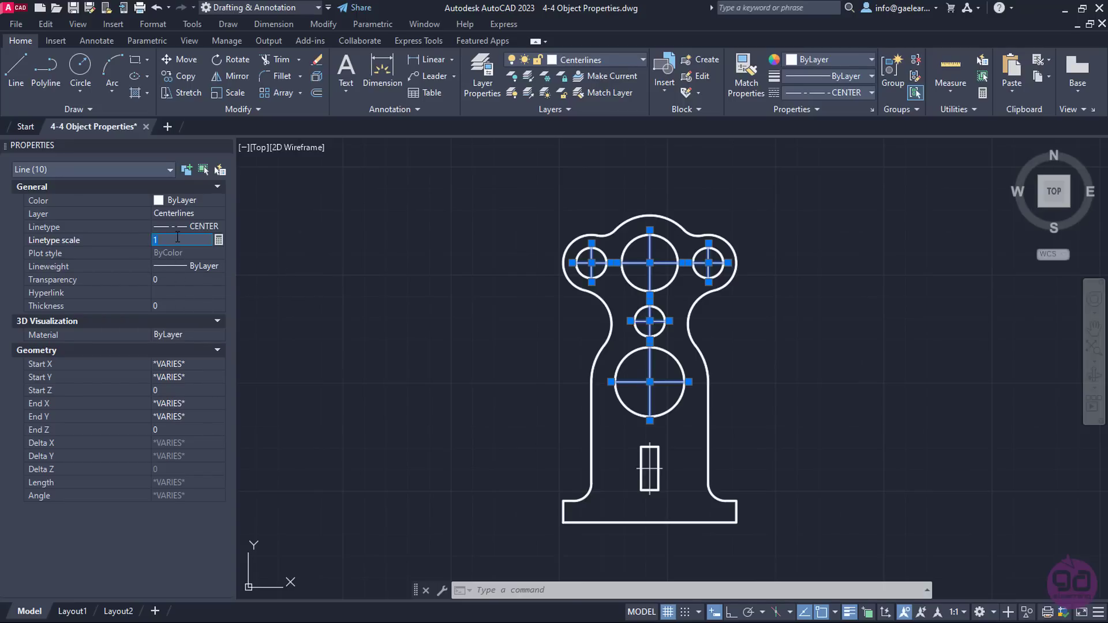
text(0.25)
key(Return)
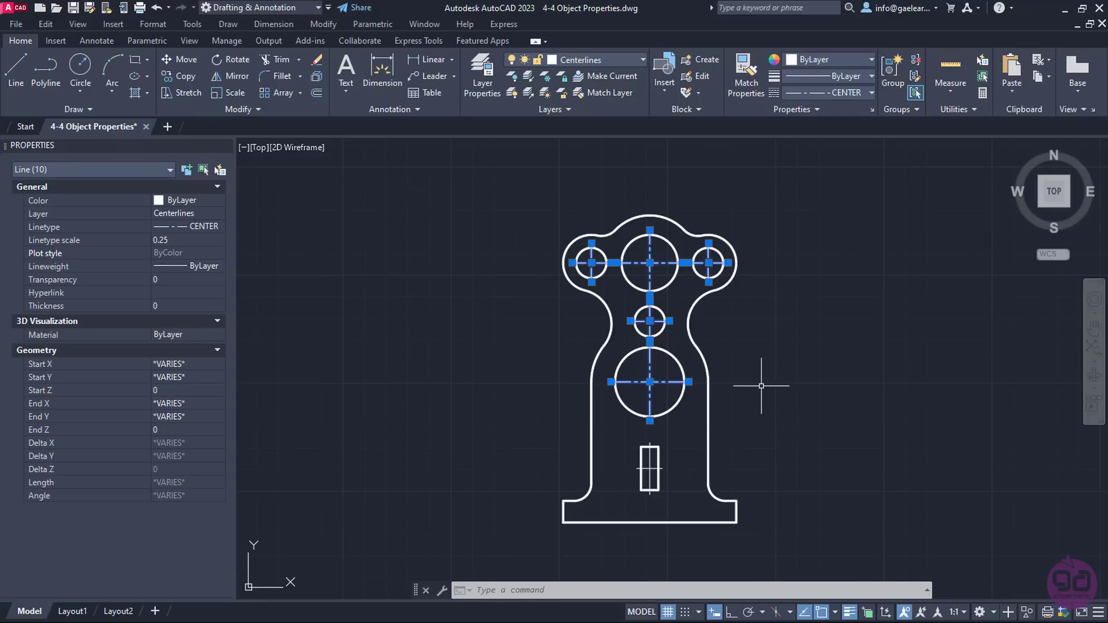
click(224, 144)
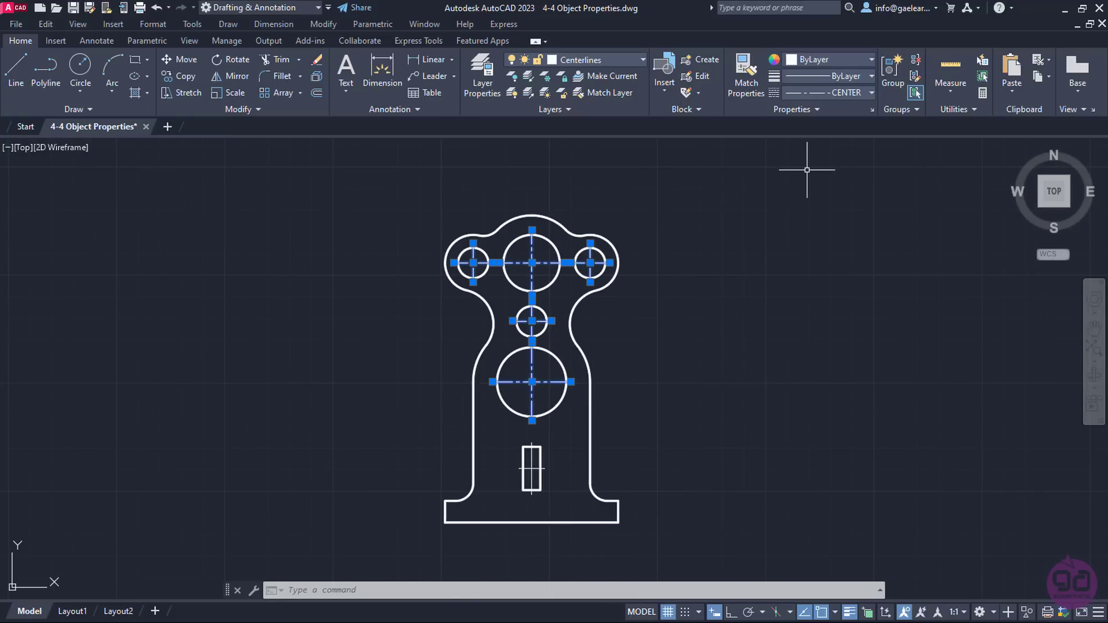
Step: Set the selected centerlines' transparency to 50, then deselect them
click(818, 110)
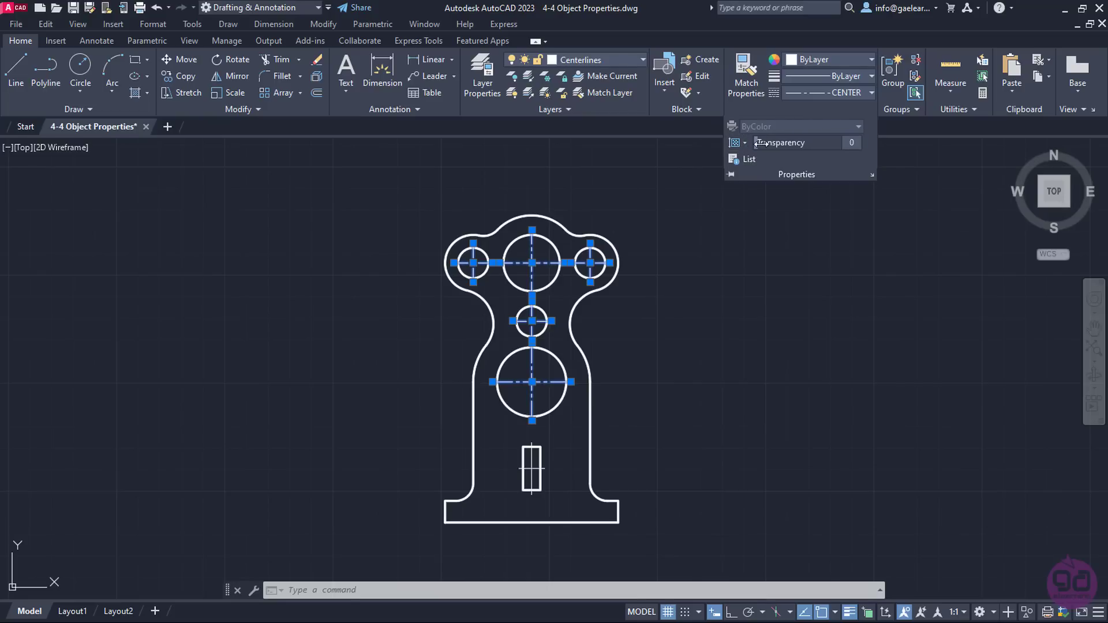
click(852, 143)
key(Return)
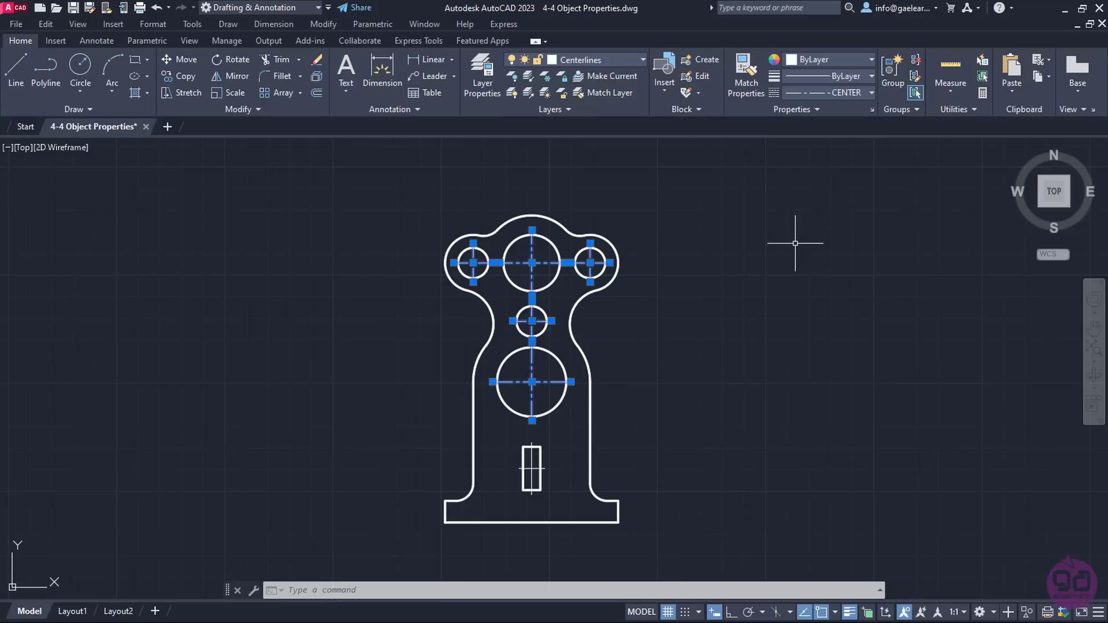
key(Escape)
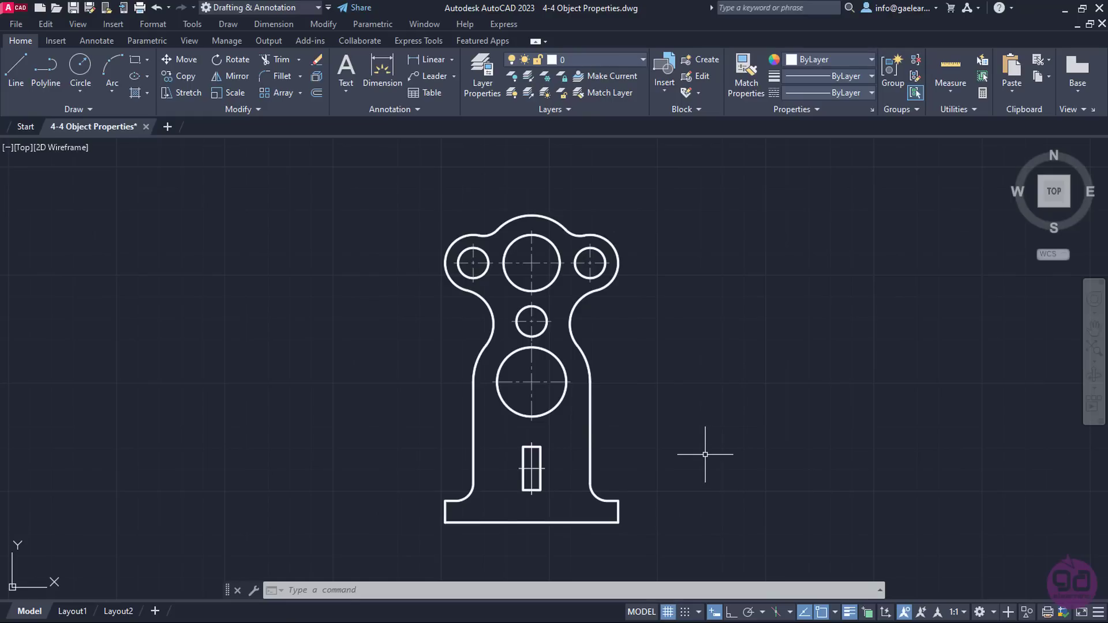
Step: Match the large hole's horizontal centerline properties onto the slot's vertical and horizontal centerlines
click(744, 80)
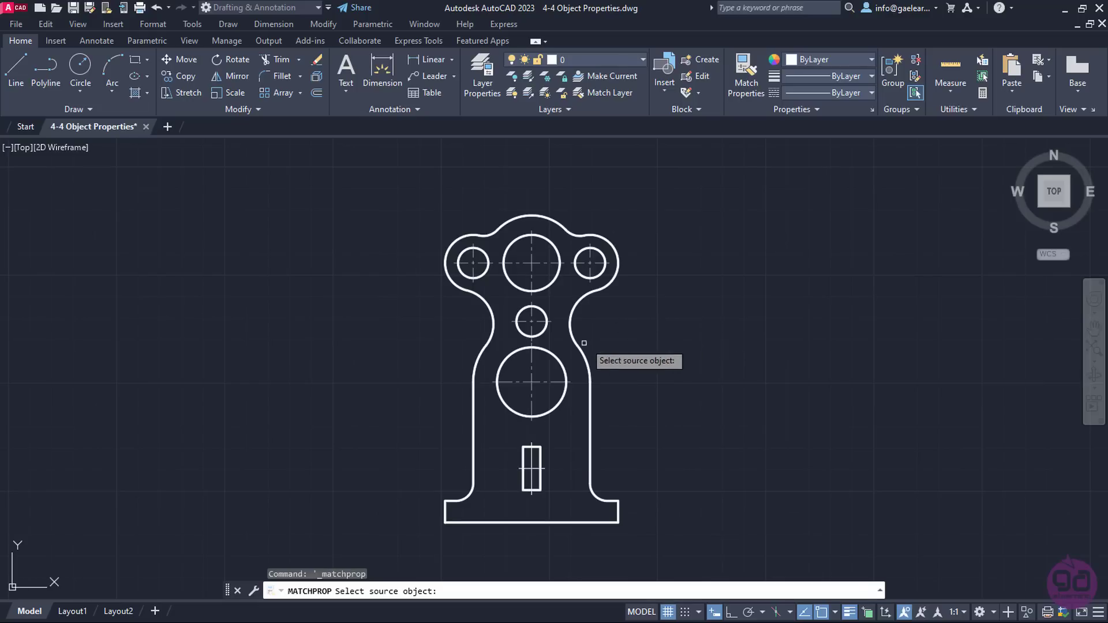
click(544, 381)
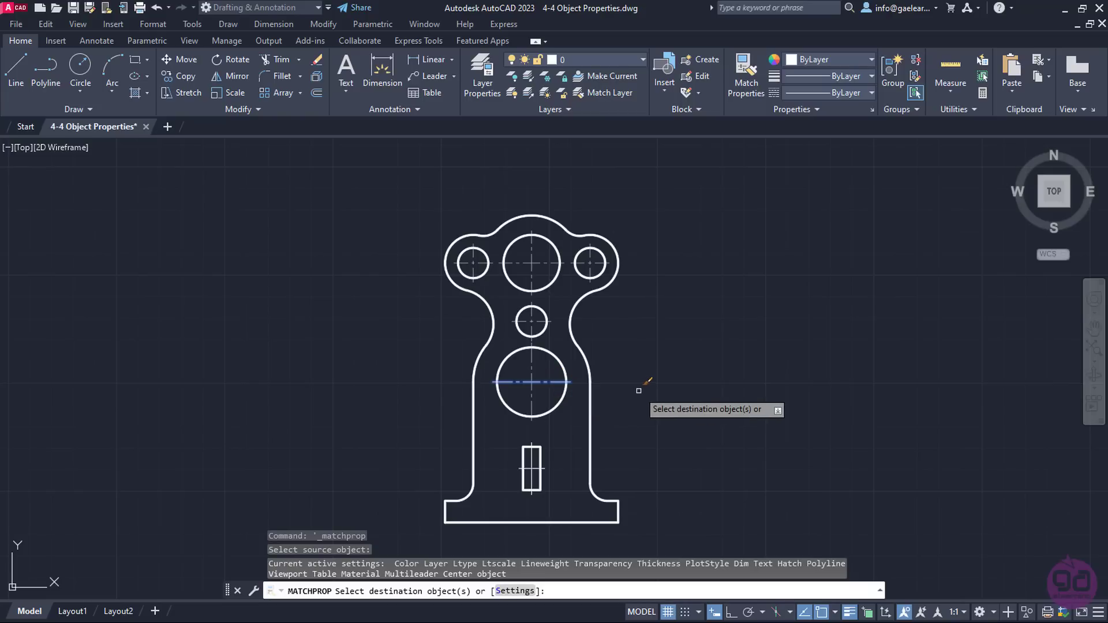
scroll(534, 460, up, 4)
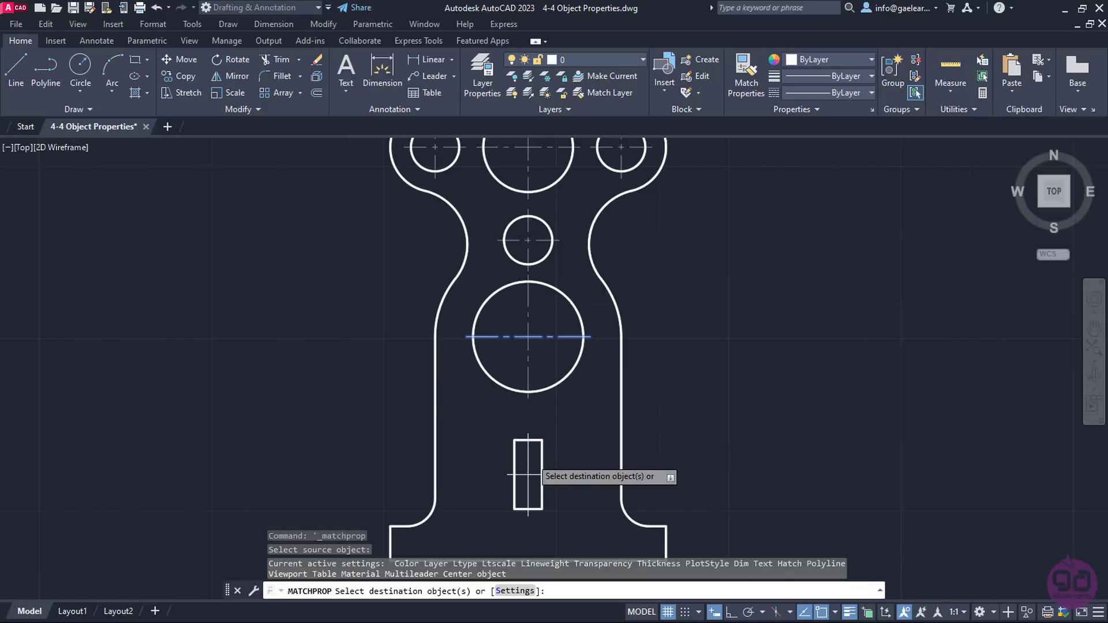
middle_drag(583, 445, 606, 371)
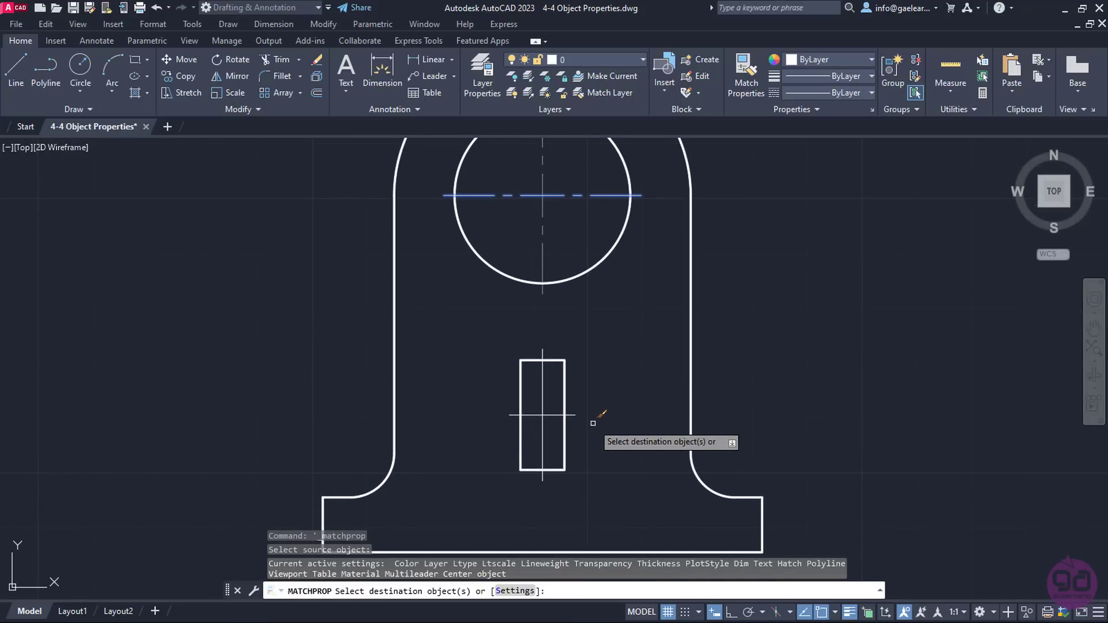
click(542, 383)
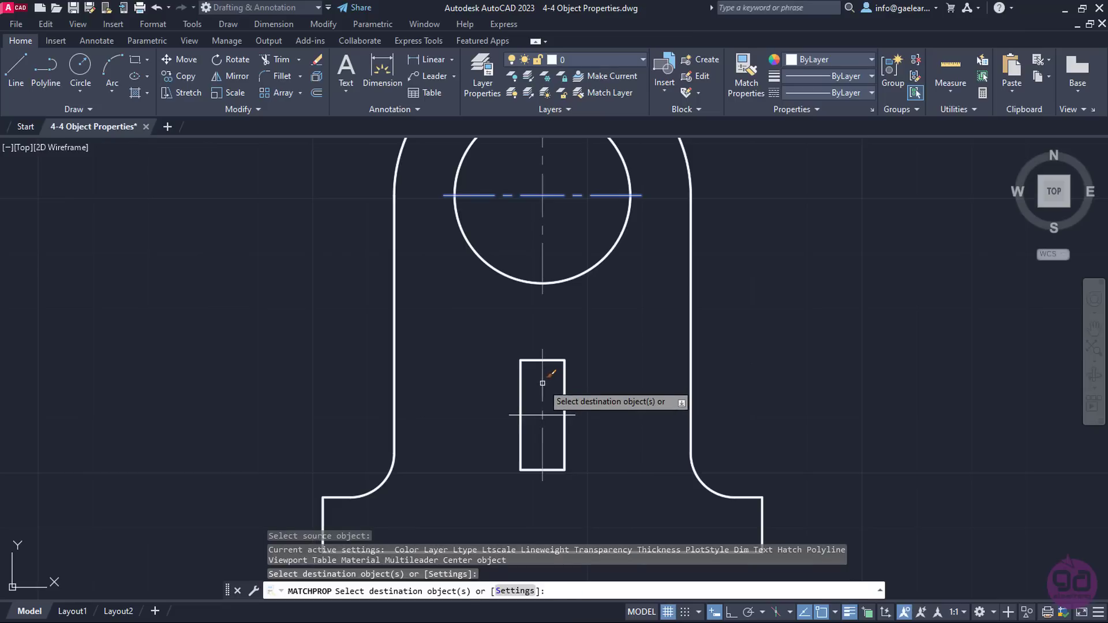
click(550, 415)
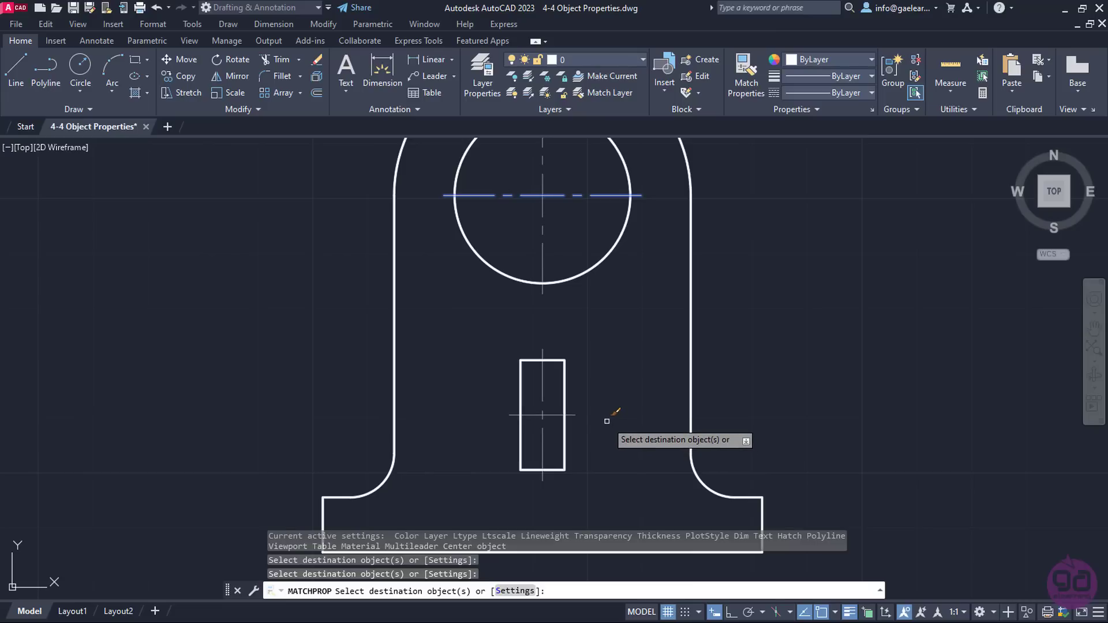
Step: Zoom to extents and turn the Defpoints, Dimensions and Hatches layers back on
key(Escape)
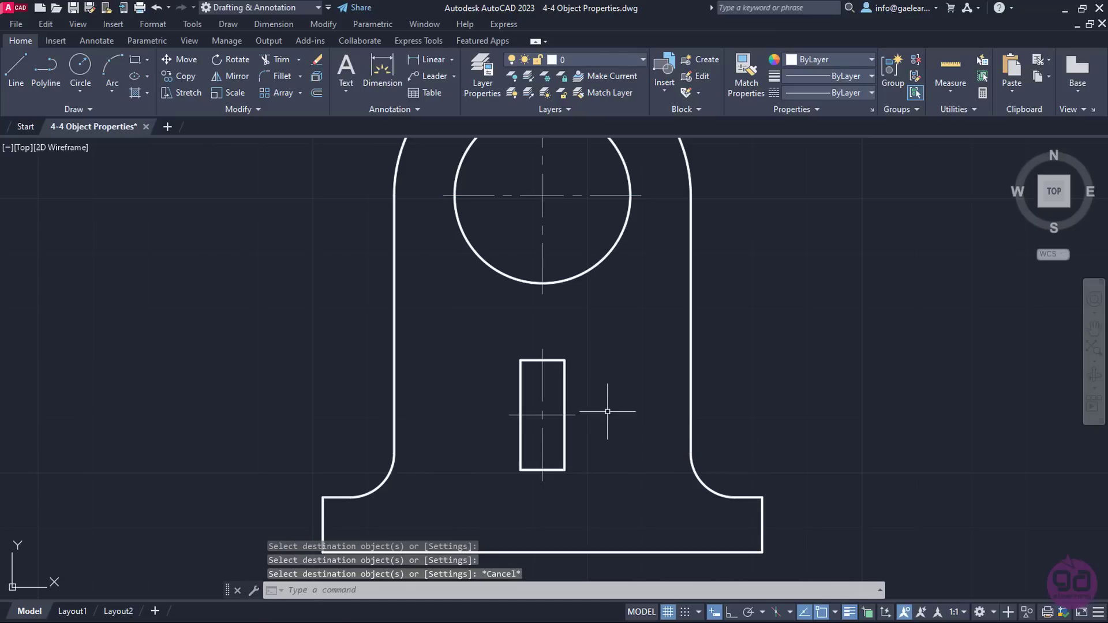
scroll(608, 391, down, 1)
middle_click(608, 391)
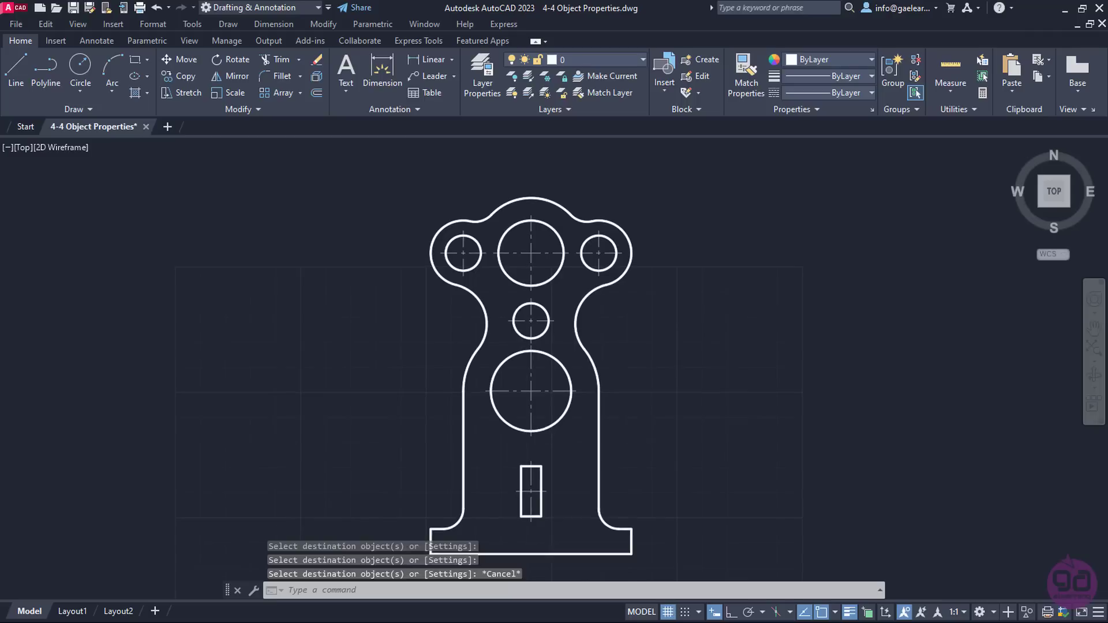
click(587, 61)
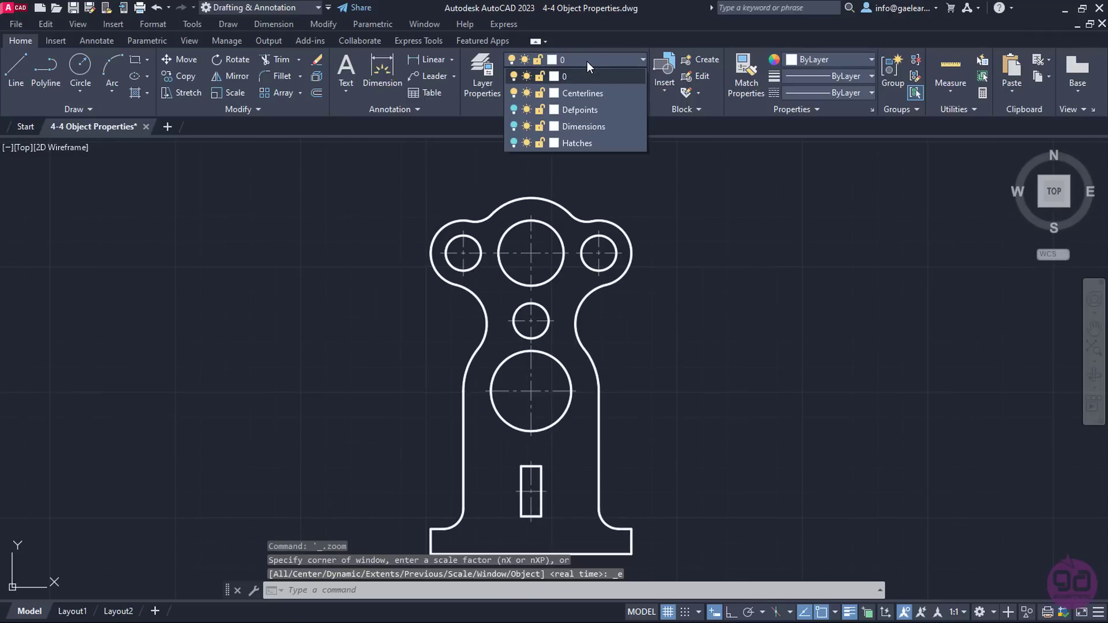
click(514, 109)
click(513, 127)
click(514, 143)
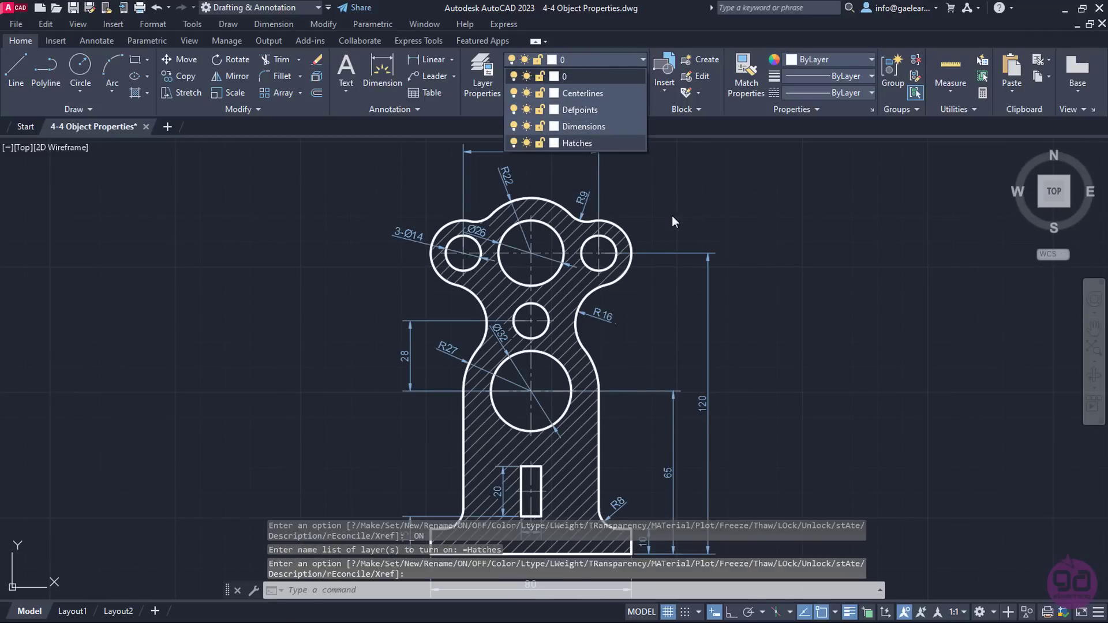